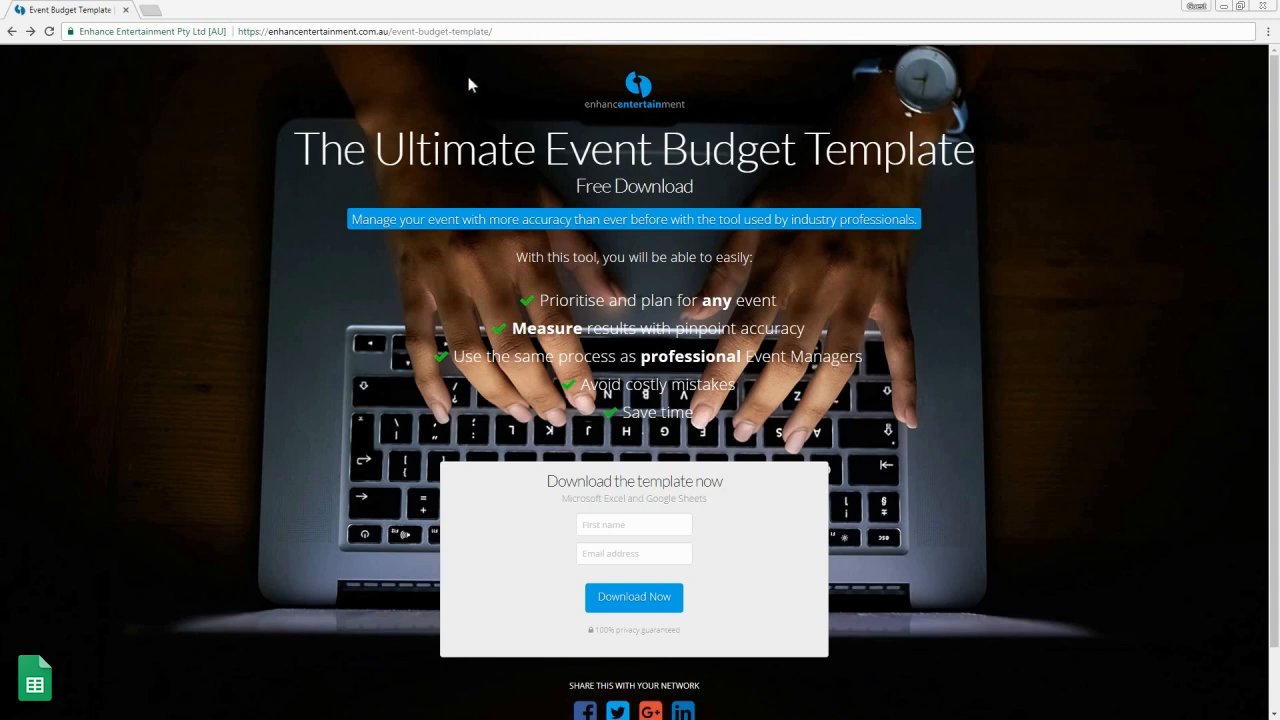
# Step: On the Enhance Entertainment Ultimate Event Budget Template page, select the first-name field of the sign-up form
pyautogui.click(600, 527)
# Step: Submit the sign-up form with a first name and e-mail address, then choose the Google Sheets Small Event Template
pyautogui.write('Ana')
pyautogui.press('Tab')
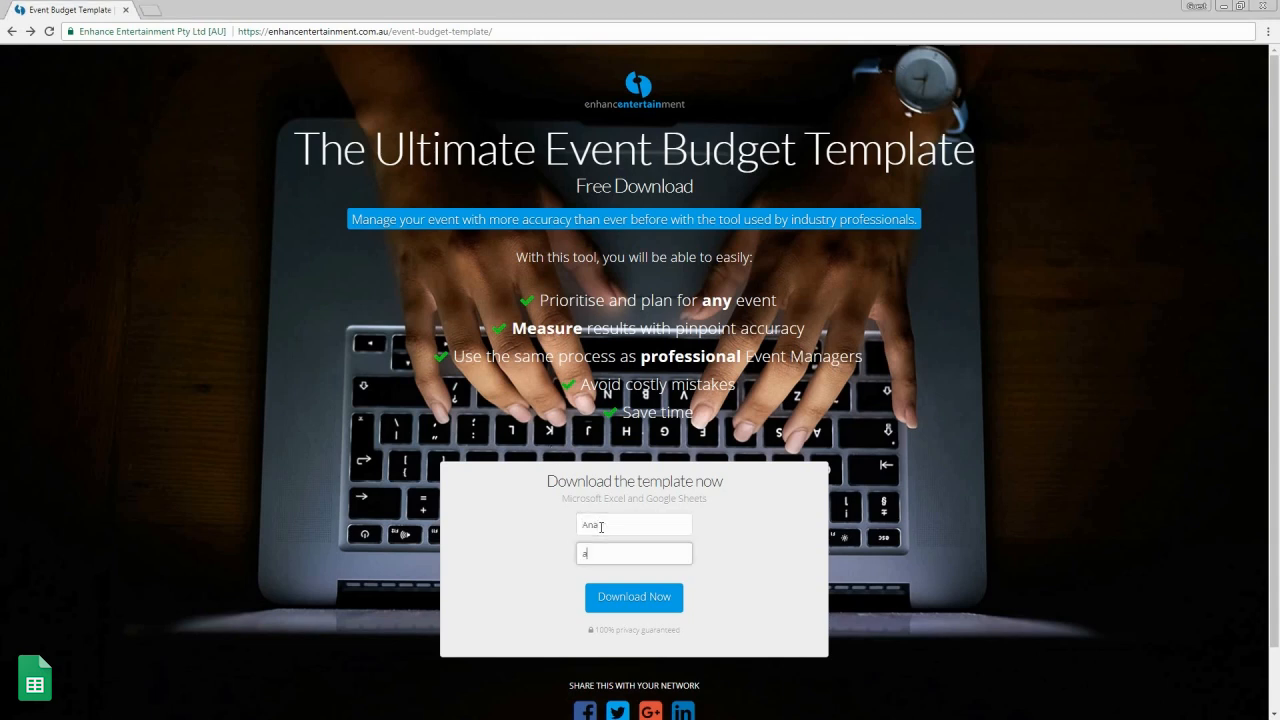
pyautogui.click(628, 610)
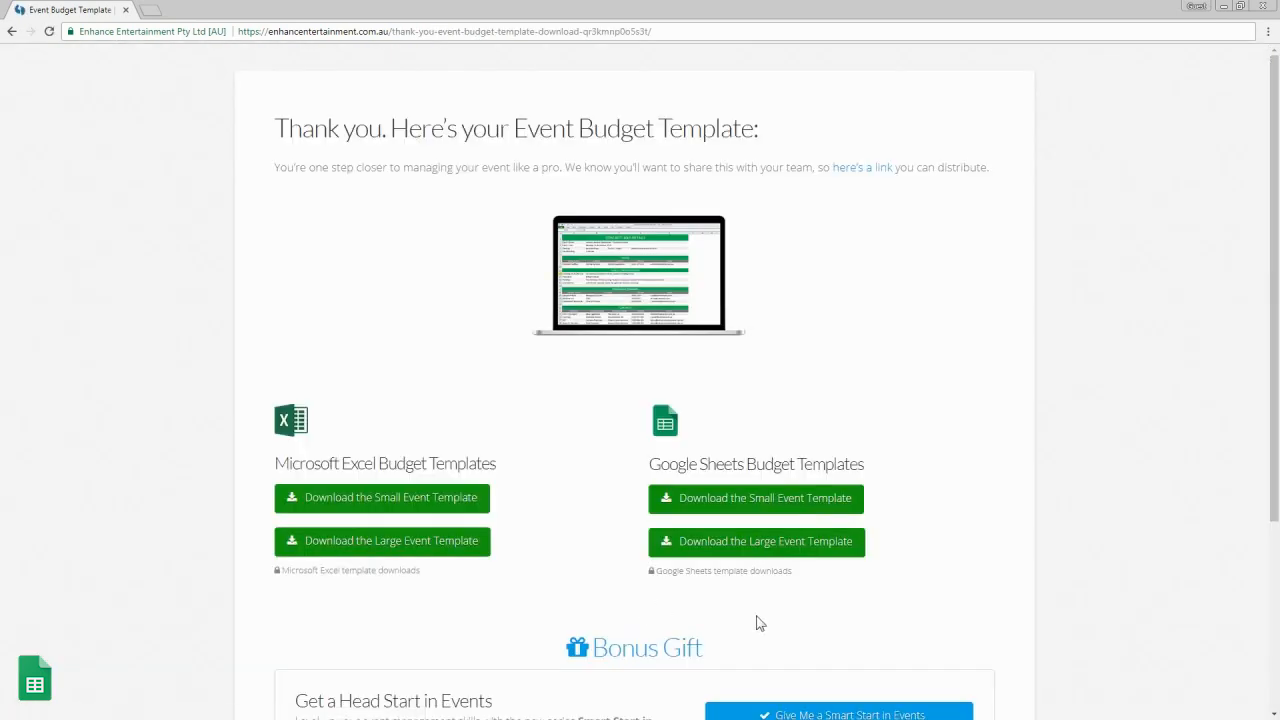
pyautogui.click(762, 513)
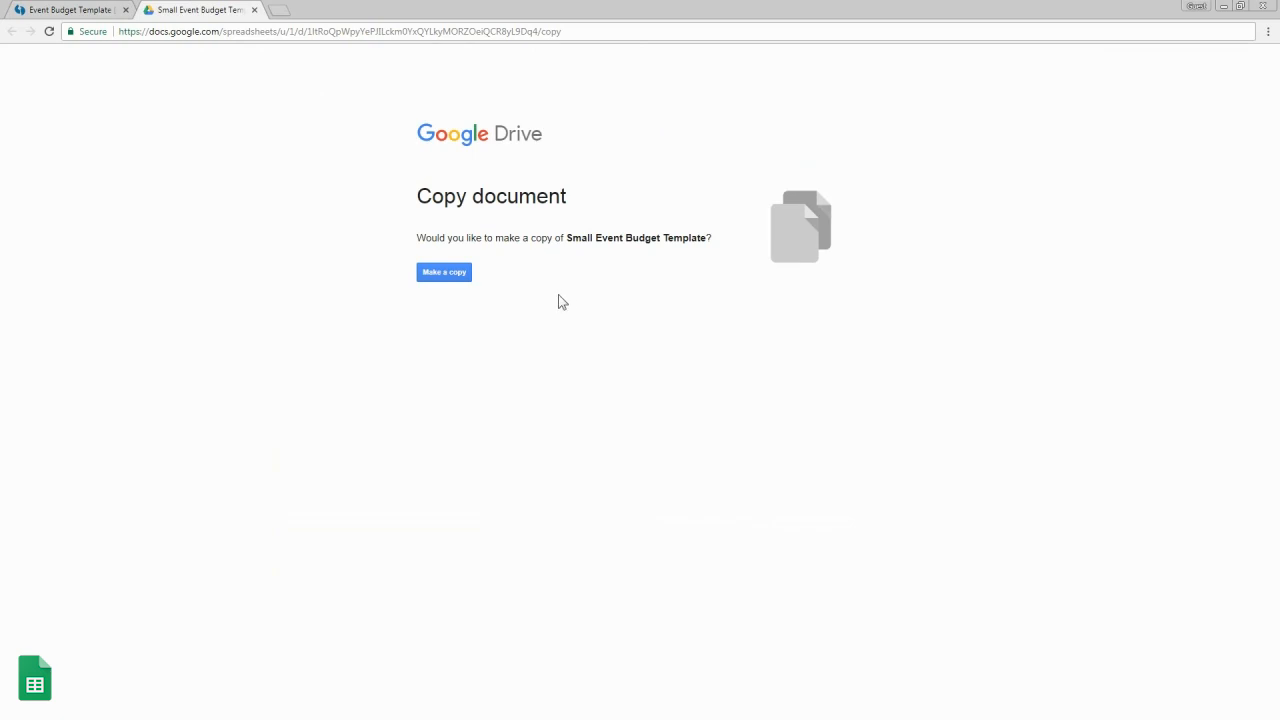
# Step: Make a copy of the Small Event Budget Template from the Copy document page
pyautogui.click(448, 284)
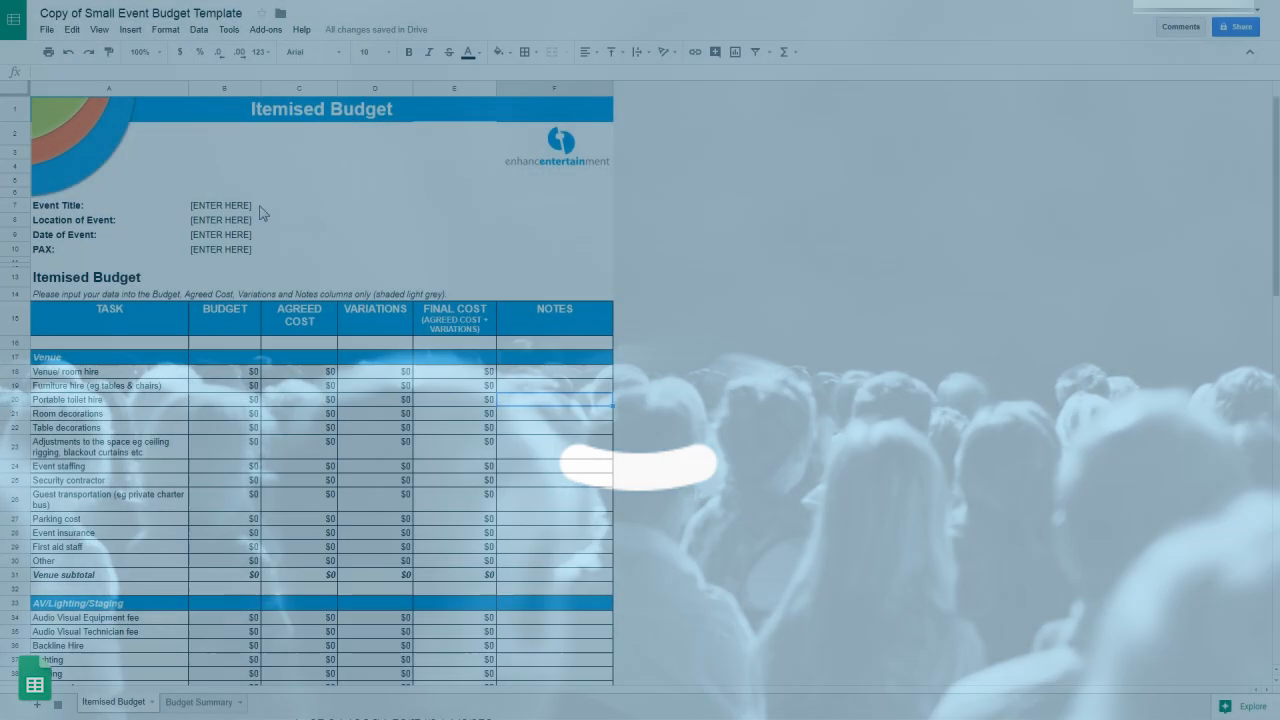
# Step: Enter Gala Dinner, ICC Sydney, 12 Dec and 250 guests into cells B7 to B10
pyautogui.click(241, 207)
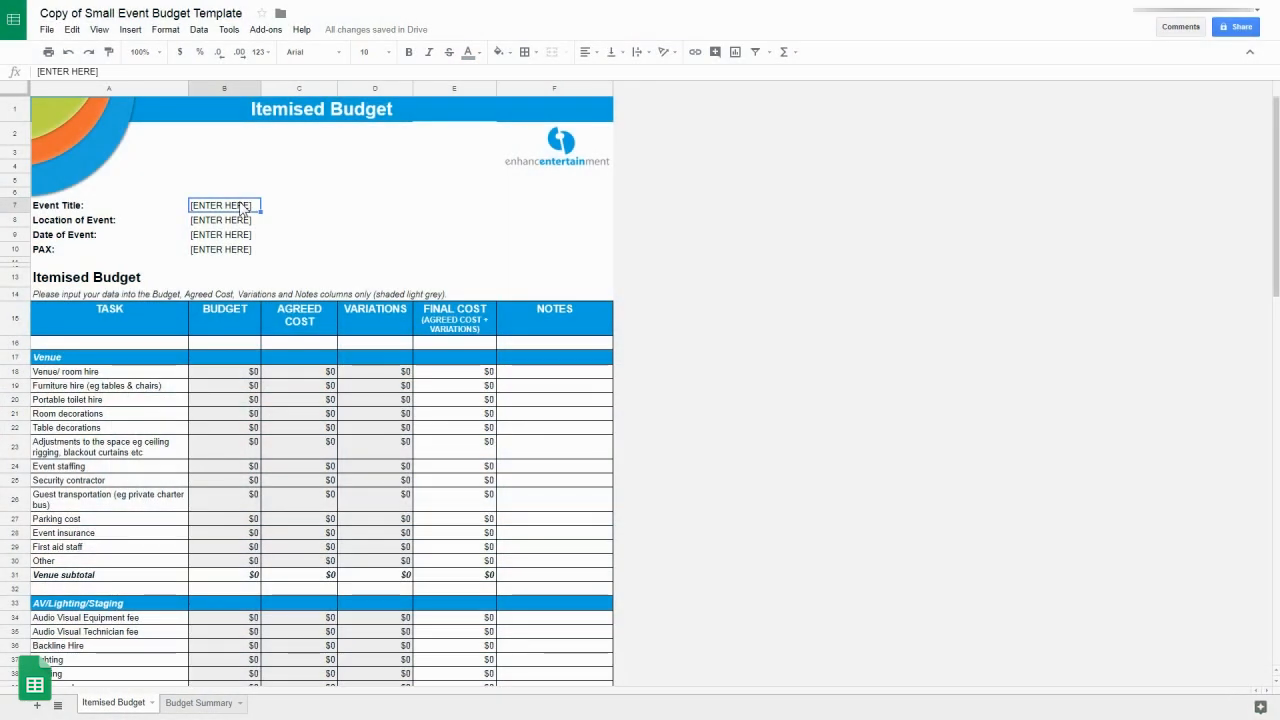
pyautogui.write('Gala Dinner')
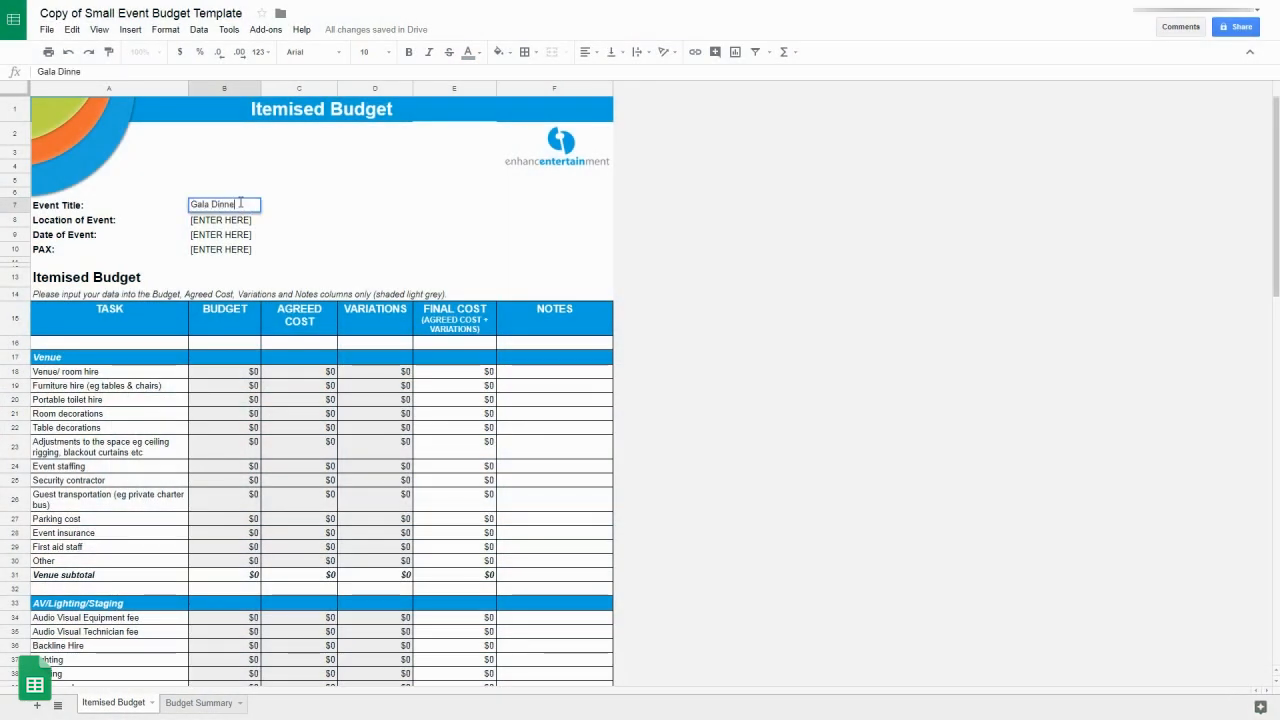
pyautogui.press('Return')
pyautogui.write('I')
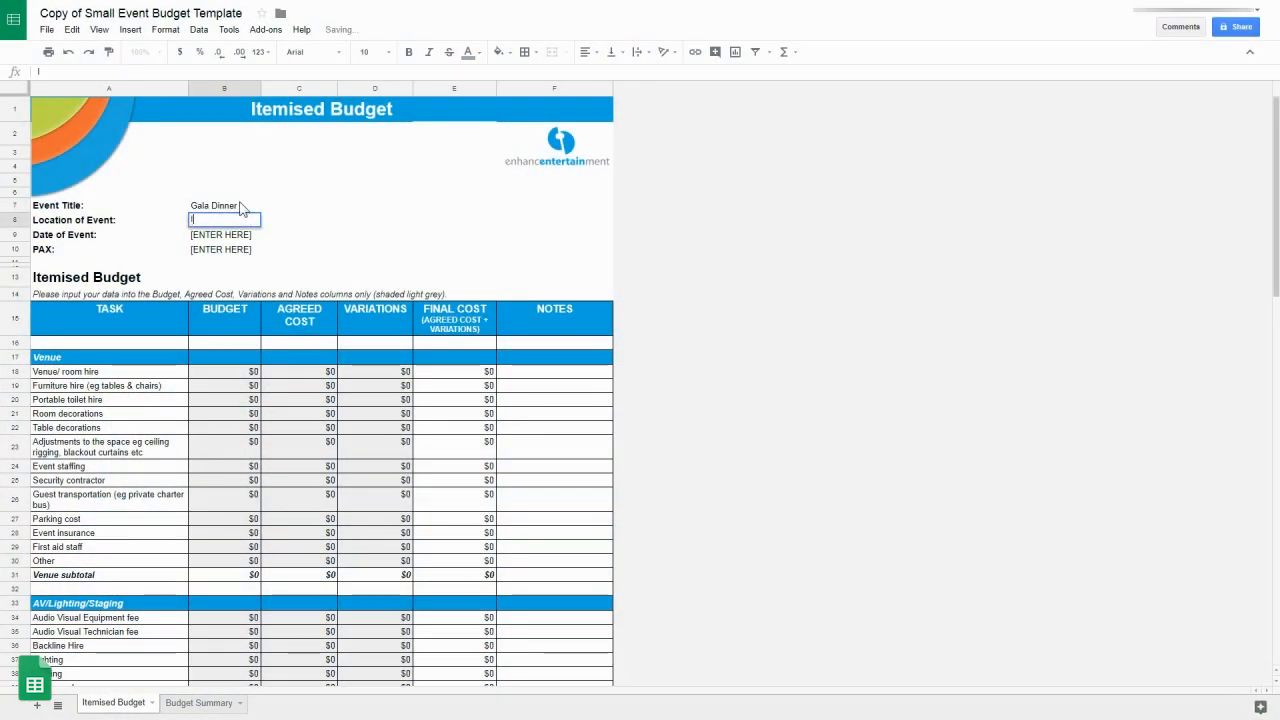
pyautogui.write('CC Sydney')
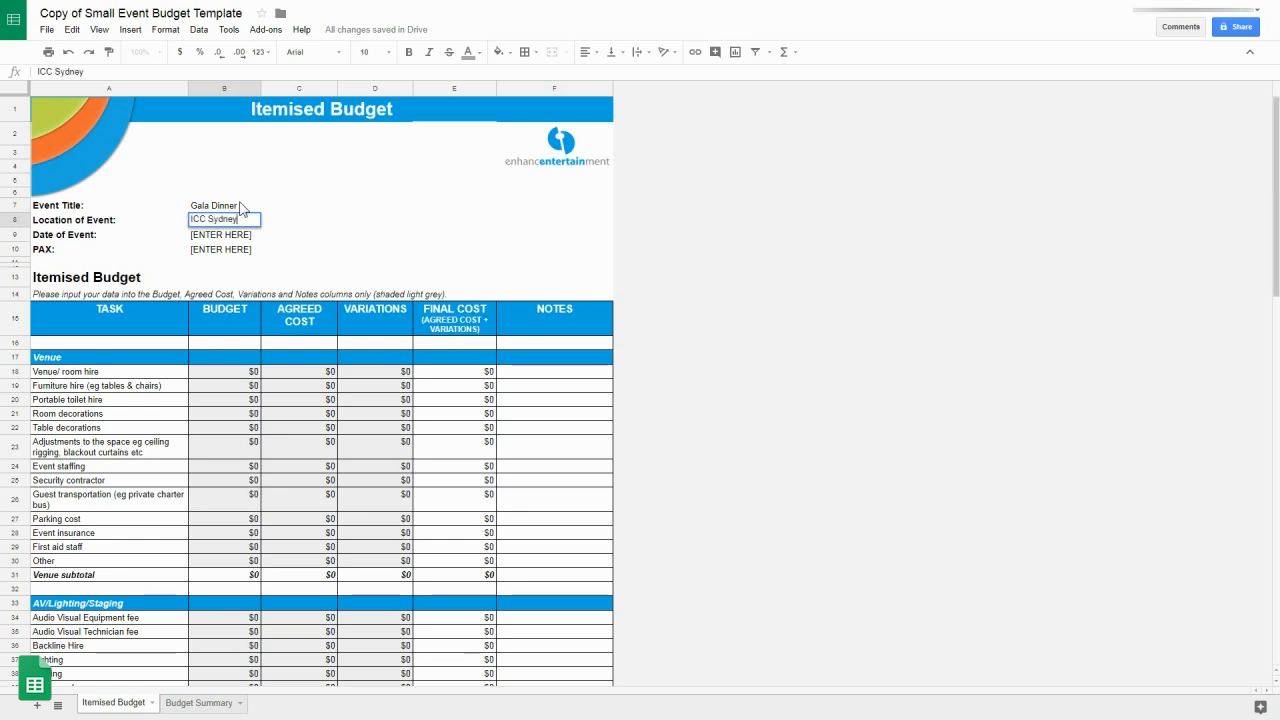
pyautogui.press('Return')
pyautogui.write('12 Dec')
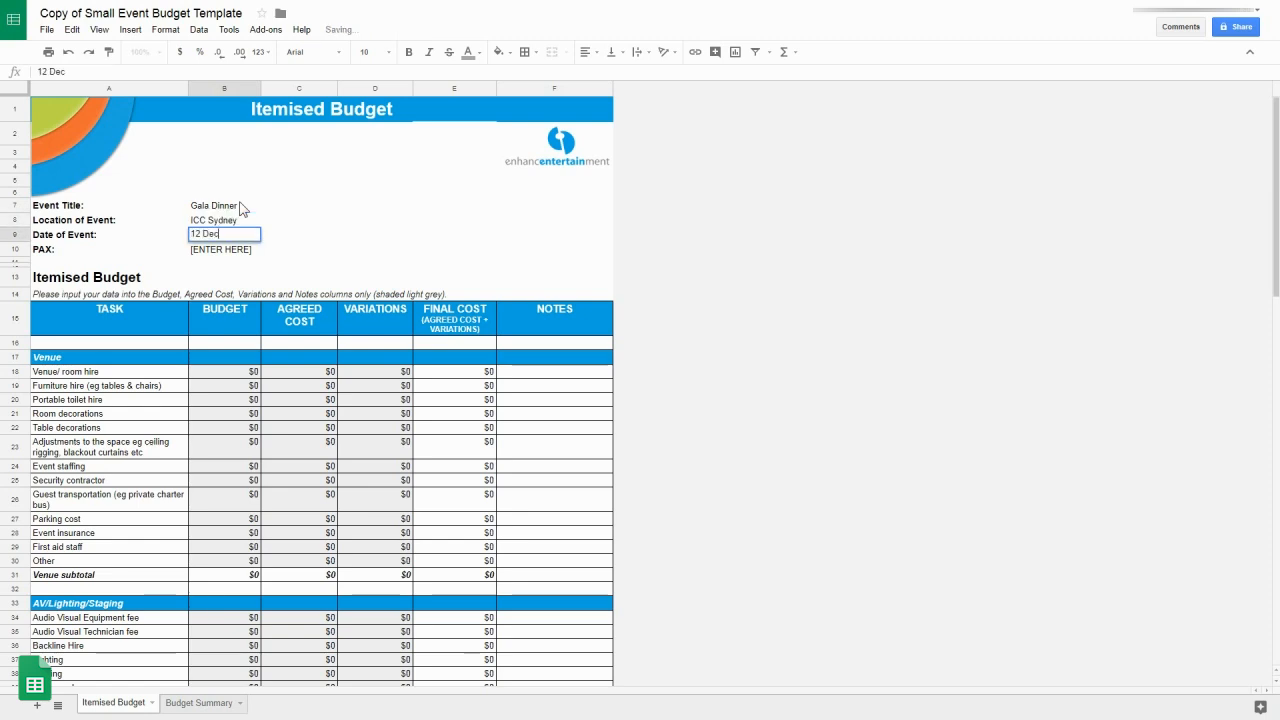
pyautogui.press('Return')
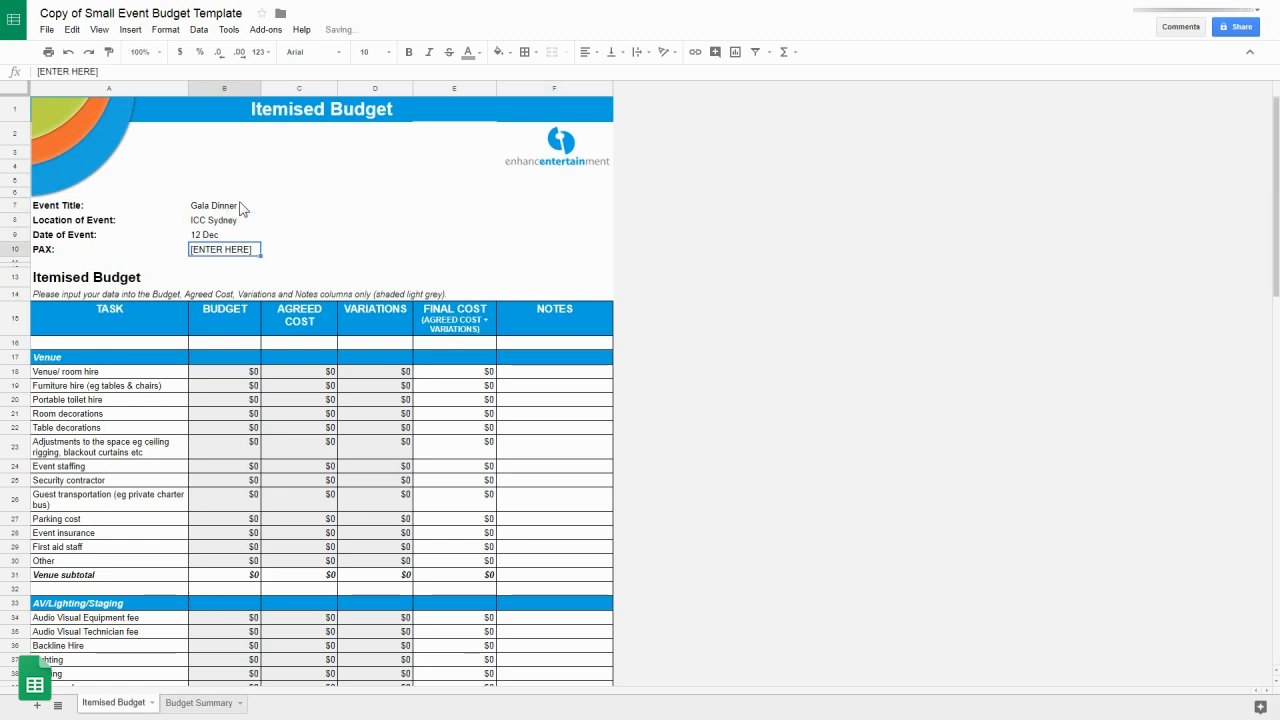
pyautogui.write('250')
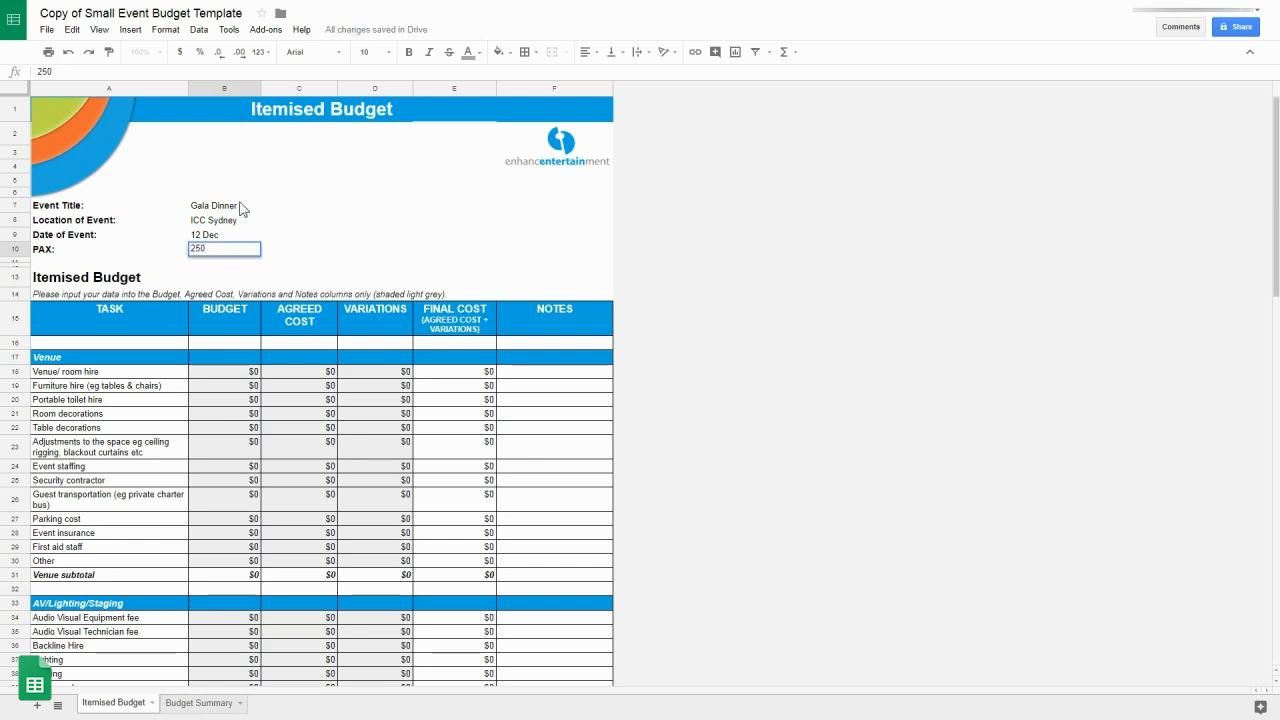
pyautogui.press('Return')
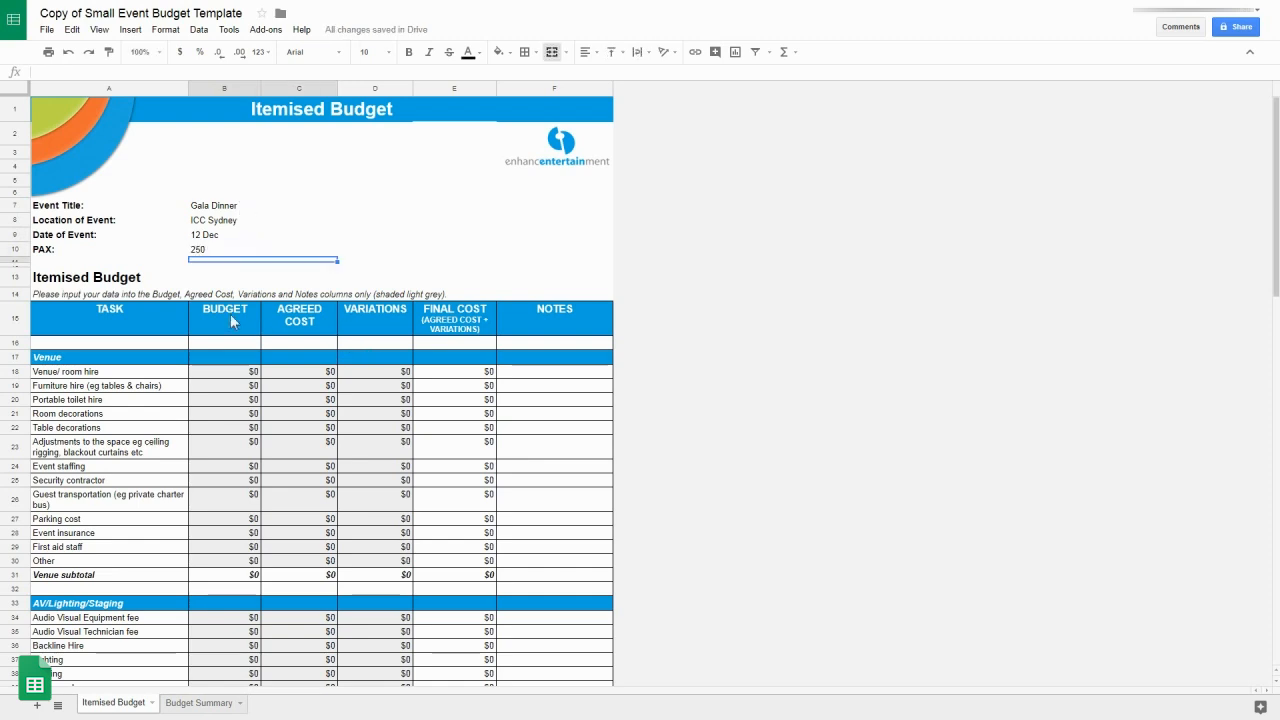
pyautogui.click(208, 705)
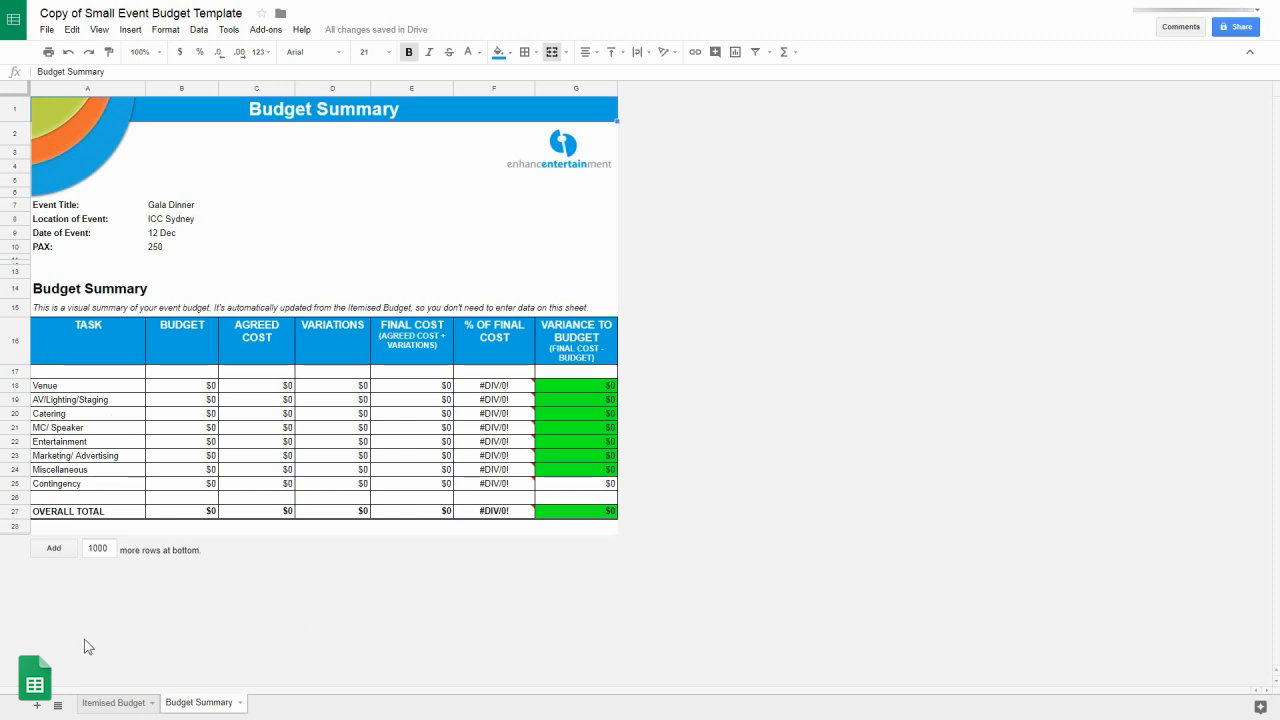
pyautogui.click(91, 705)
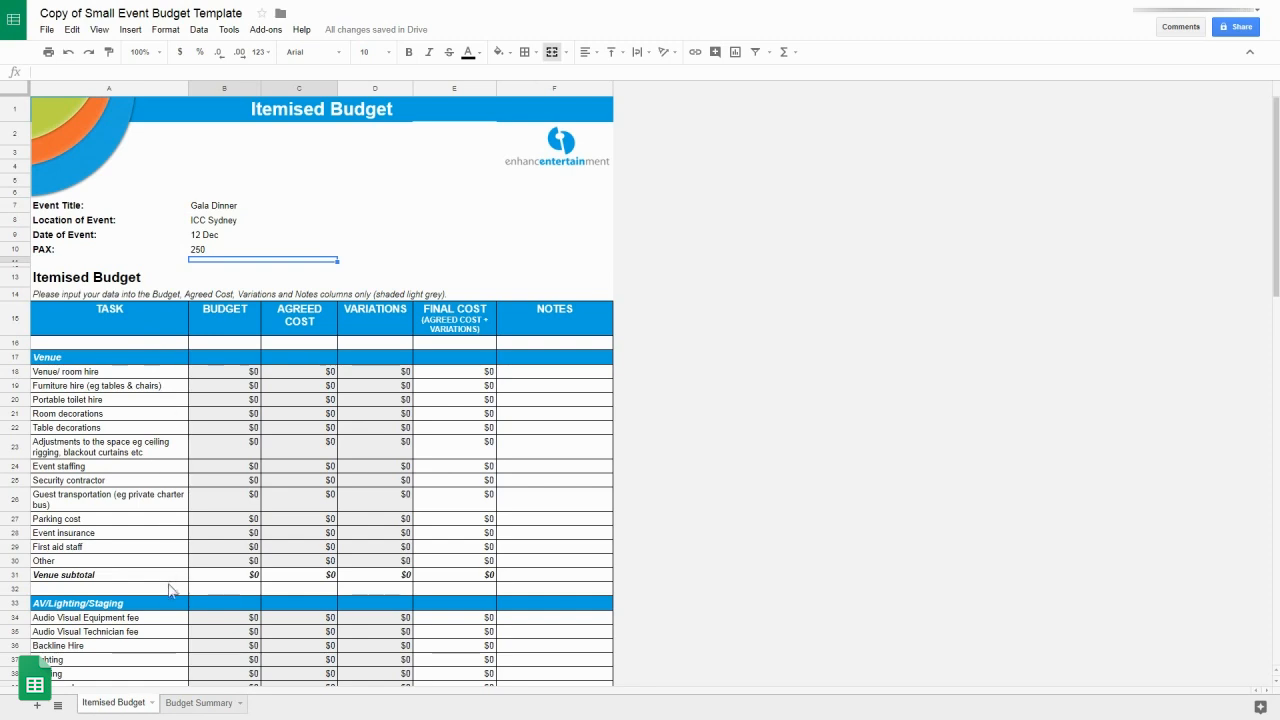
pyautogui.scroll(-8, 165, 609)
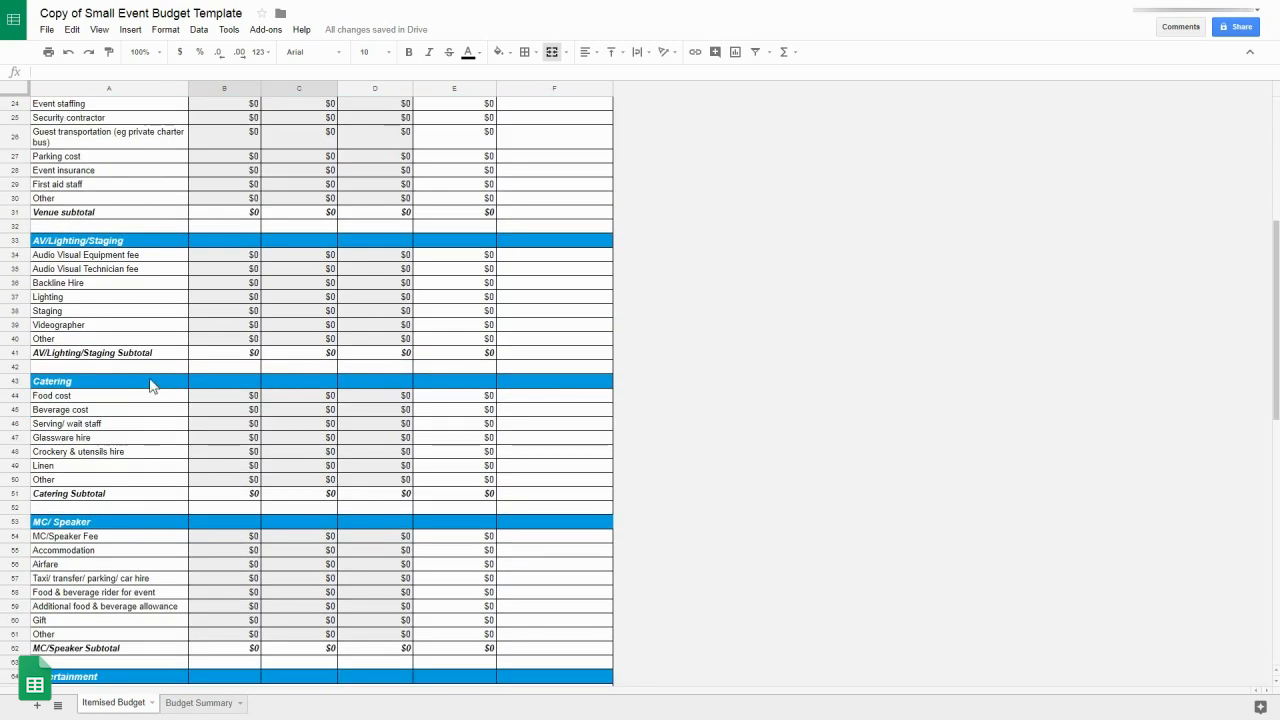
pyautogui.scroll(-1, 160, 509)
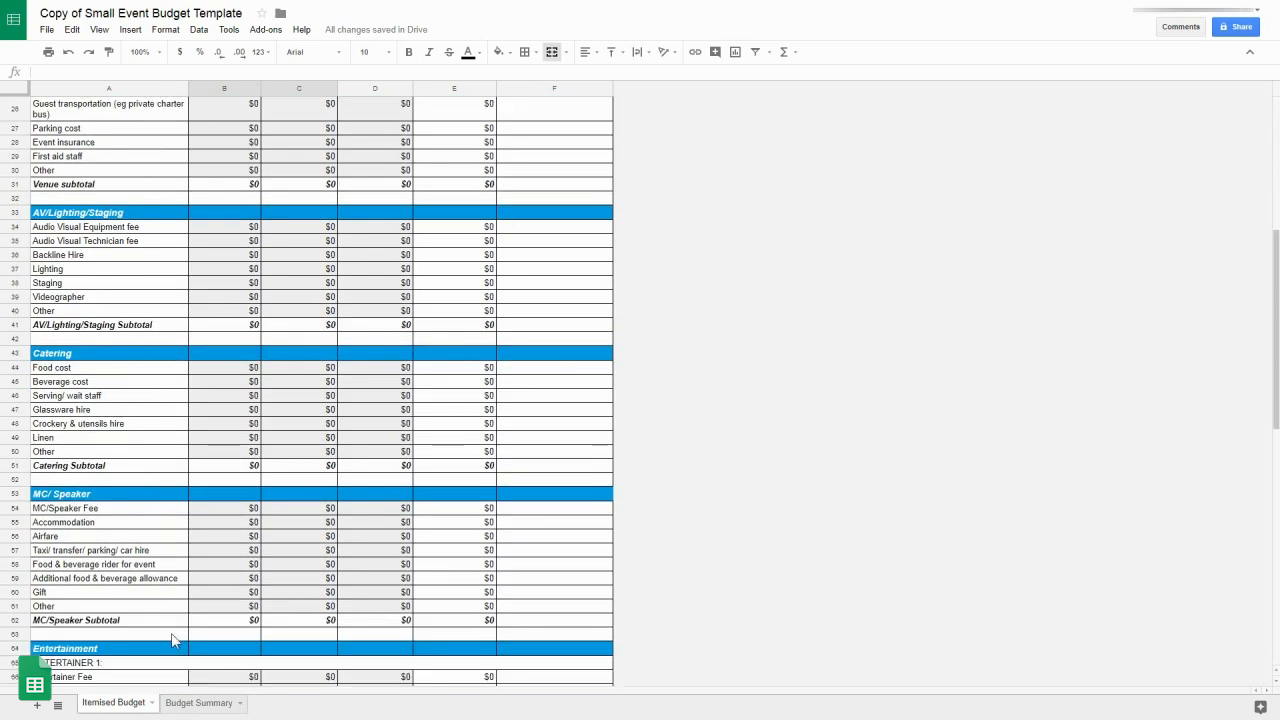
pyautogui.scroll(-15, 168, 655)
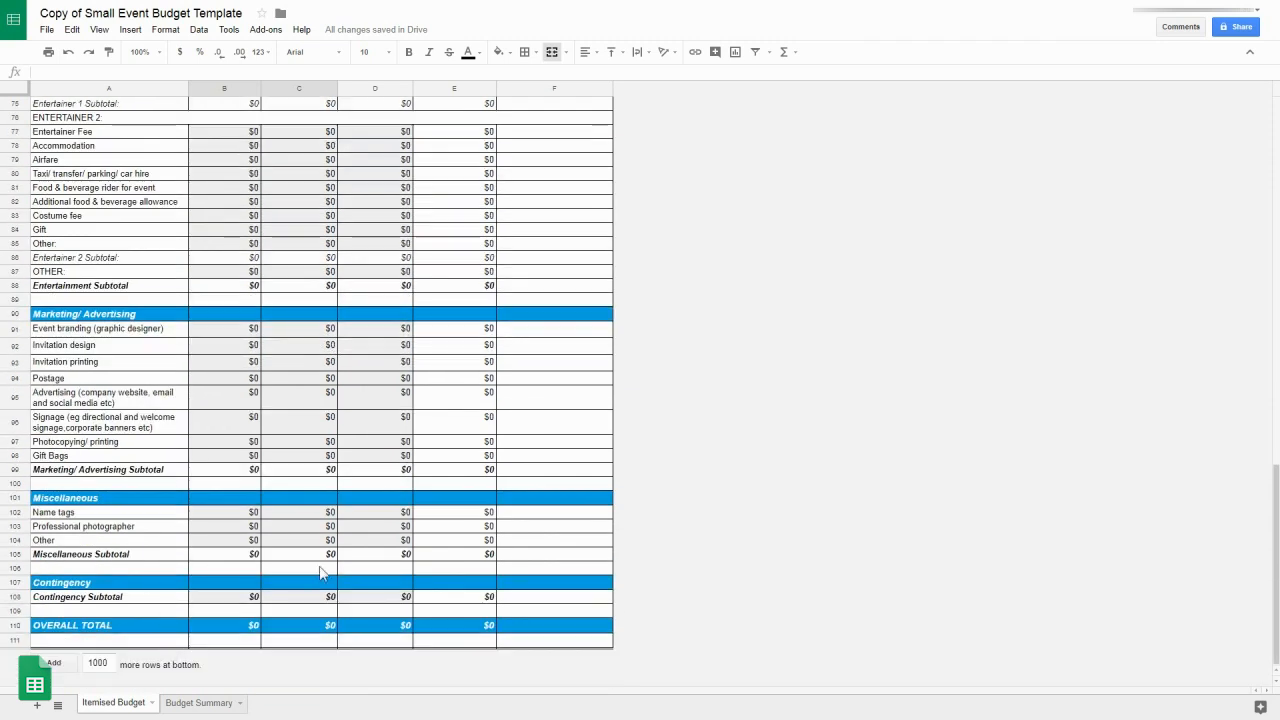
pyautogui.scroll(7, 580, 585)
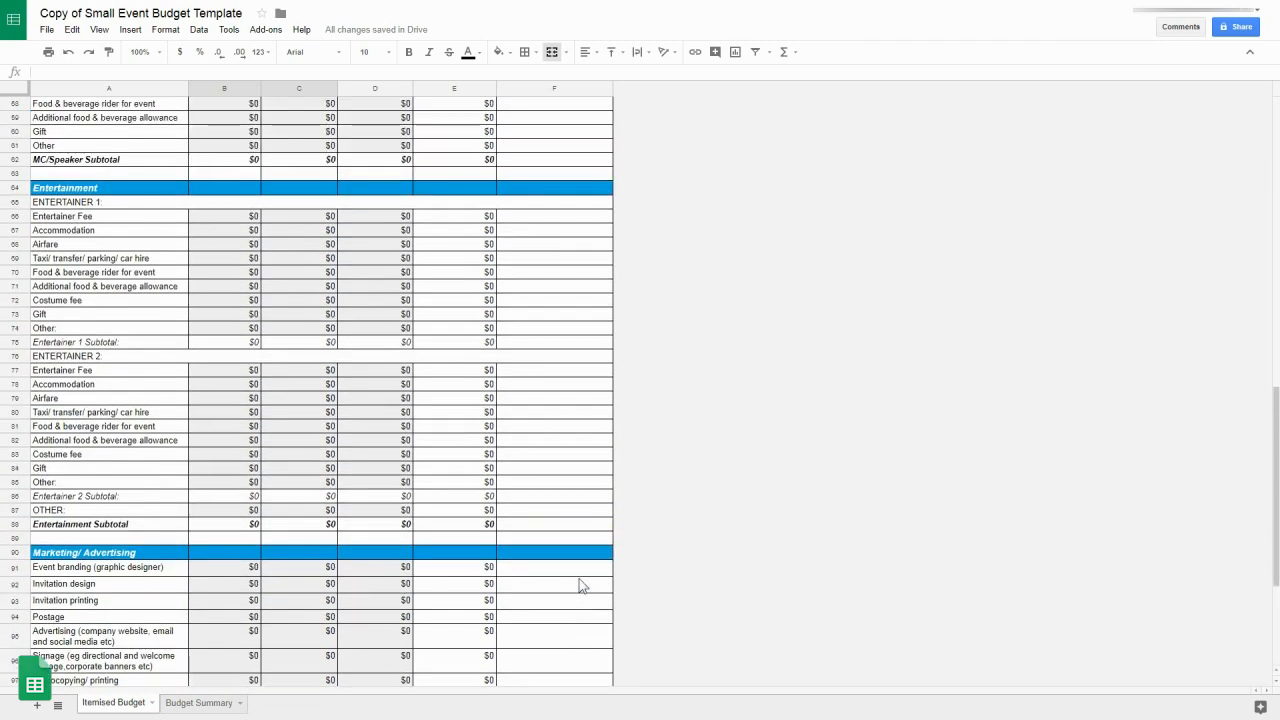
pyautogui.scroll(7, 580, 585)
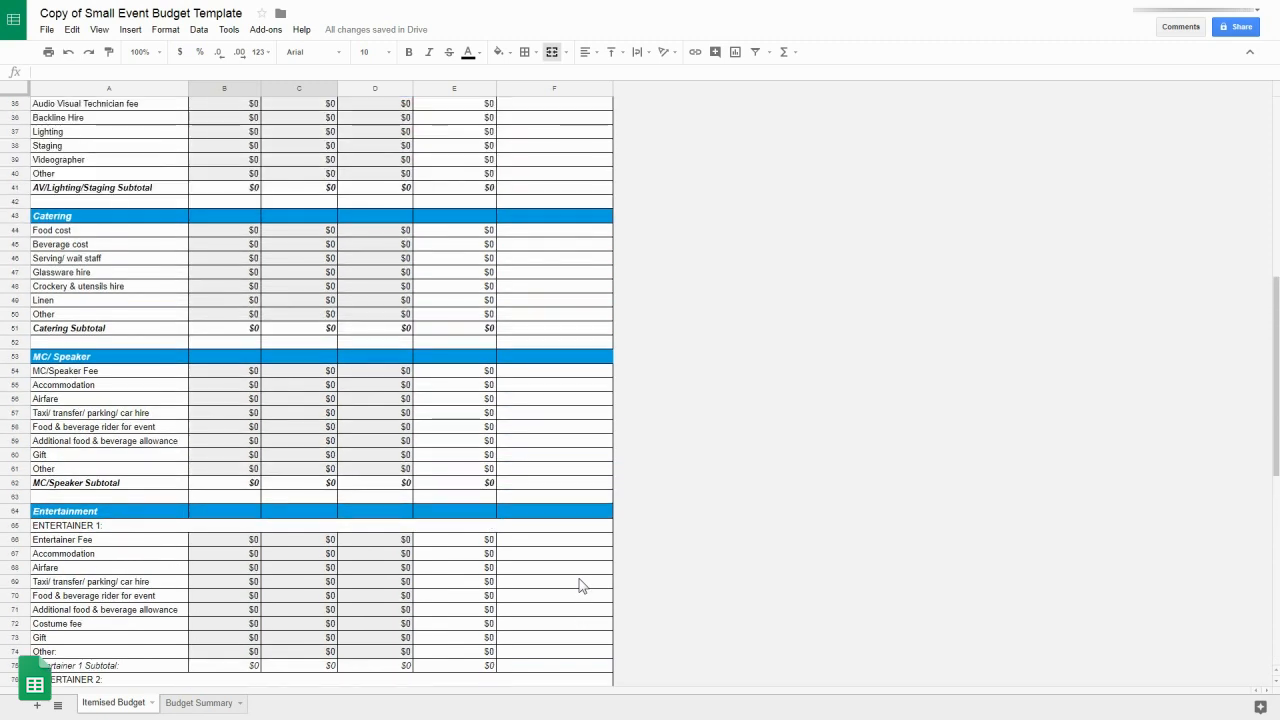
pyautogui.scroll(7, 580, 585)
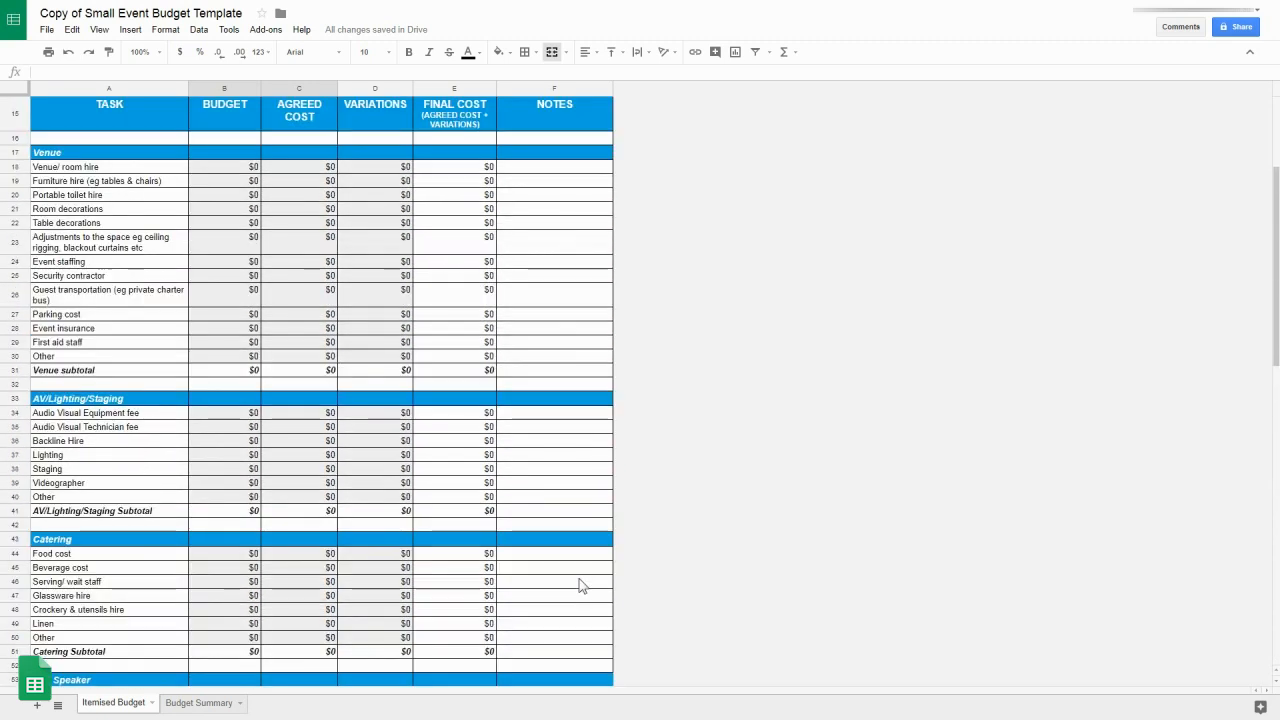
pyautogui.scroll(3, 580, 585)
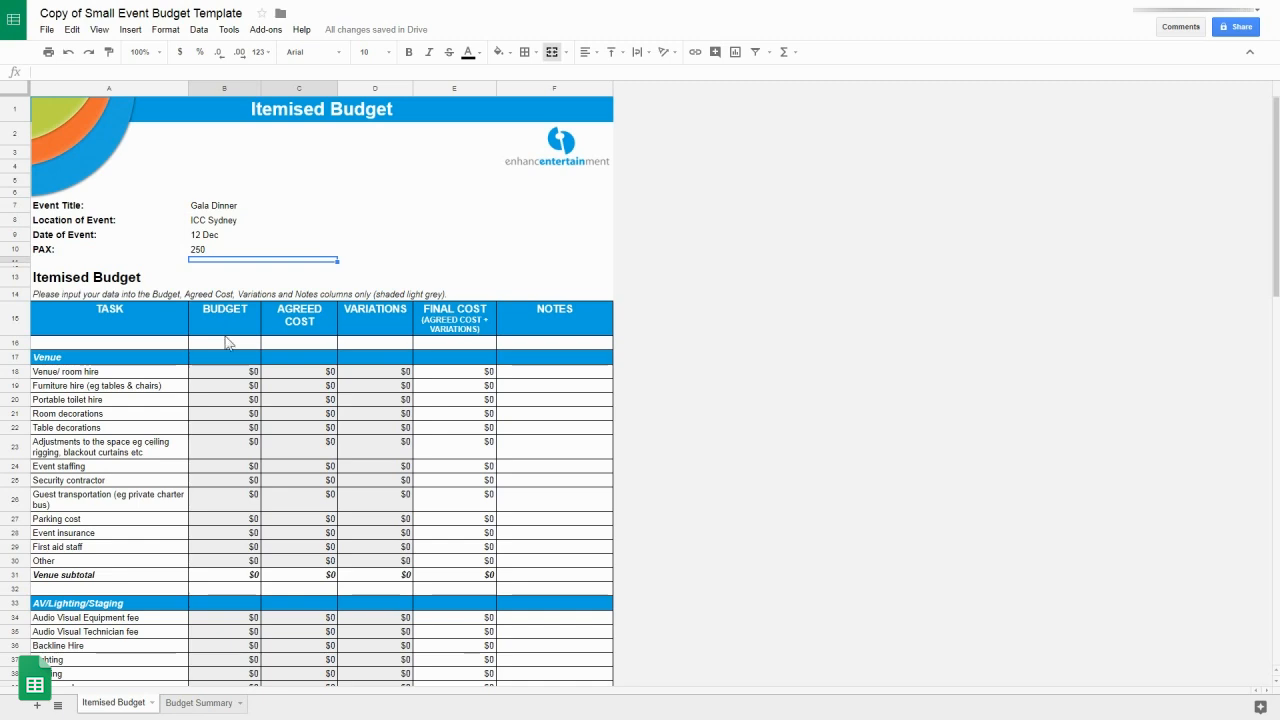
# Step: Budget $2,000 for venue/room hire, $20,000 for food and $10,000 for beverages
pyautogui.click(226, 373)
pyautogui.write('200')
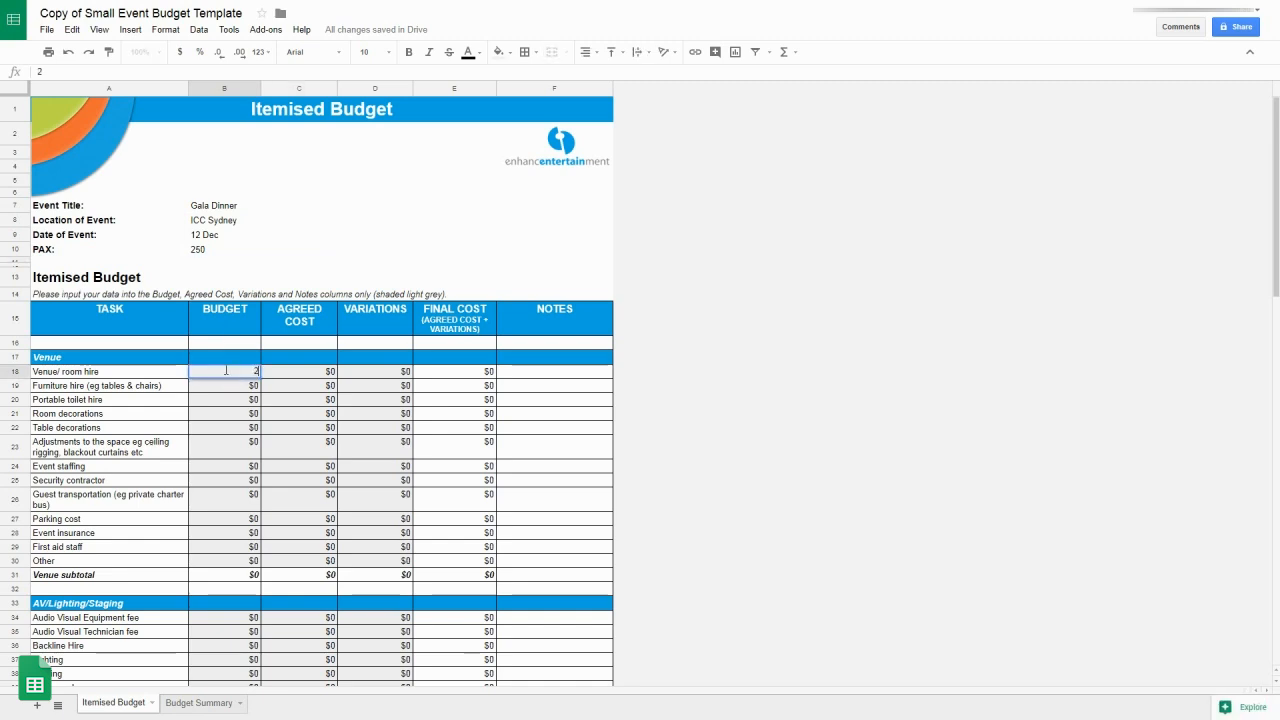
pyautogui.press('Return')
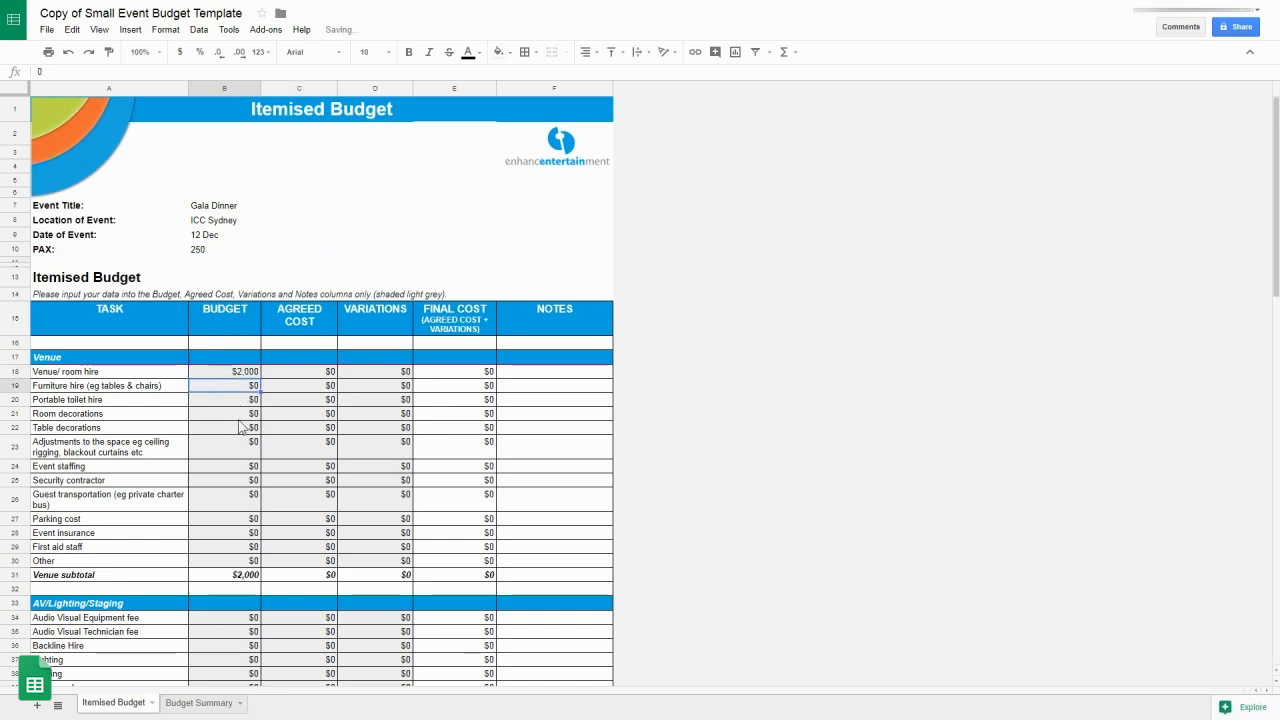
pyautogui.scroll(-5, 240, 428)
pyautogui.scroll(-1, 240, 428)
pyautogui.click(231, 368)
pyautogui.write('20000')
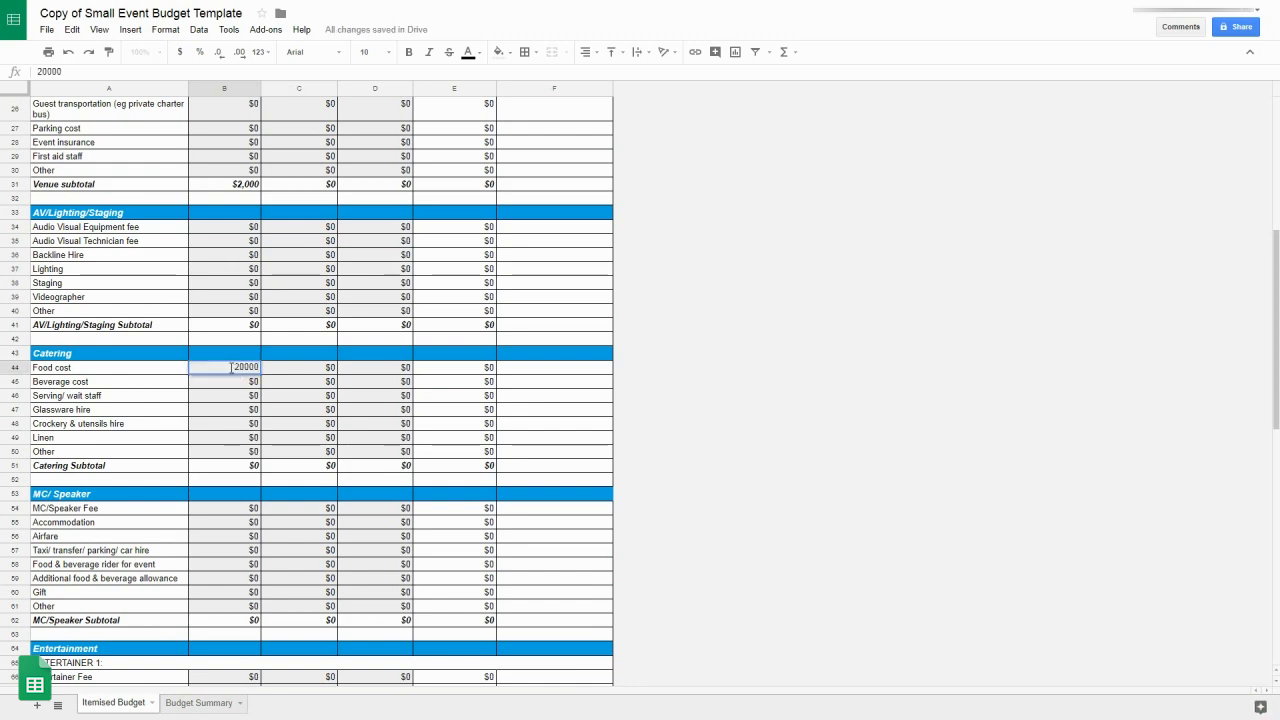
pyautogui.press('Return')
pyautogui.write('10000')
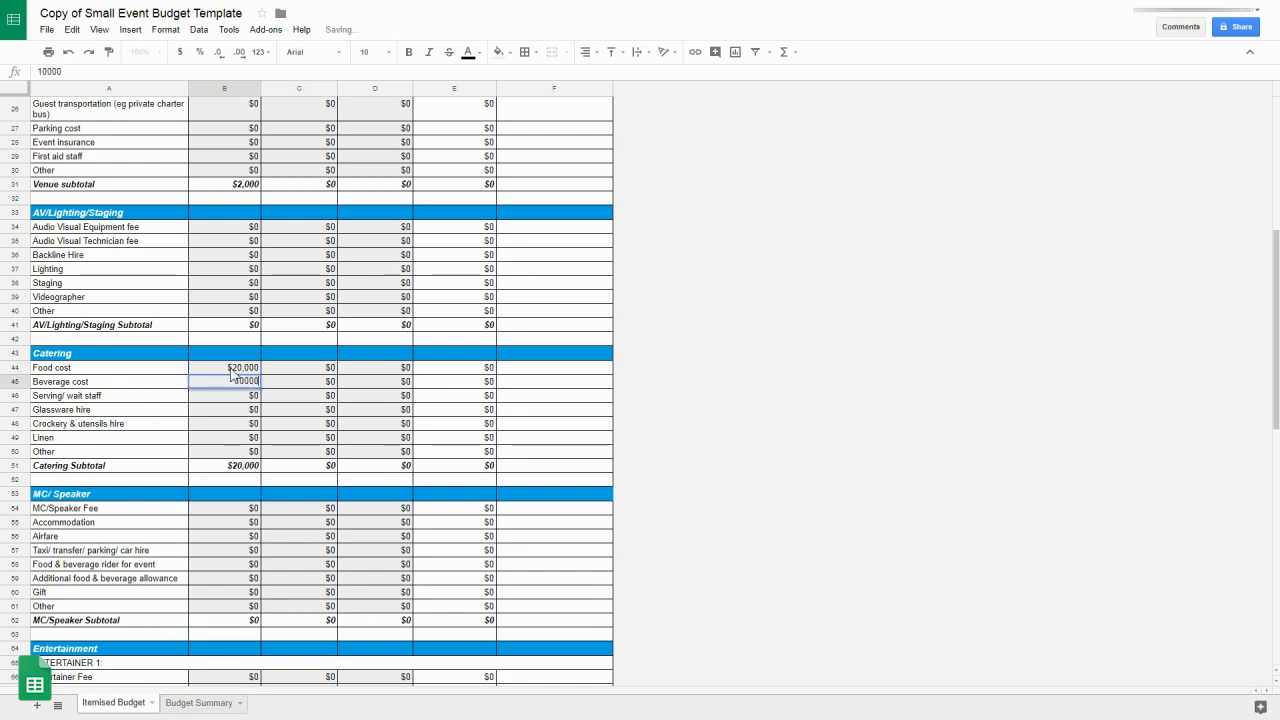
pyautogui.press('Return')
# Step: Budget $3,000 for the Entertainer Fee and $5,000 for the Contingency Subtotal
pyautogui.scroll(-5, 240, 378)
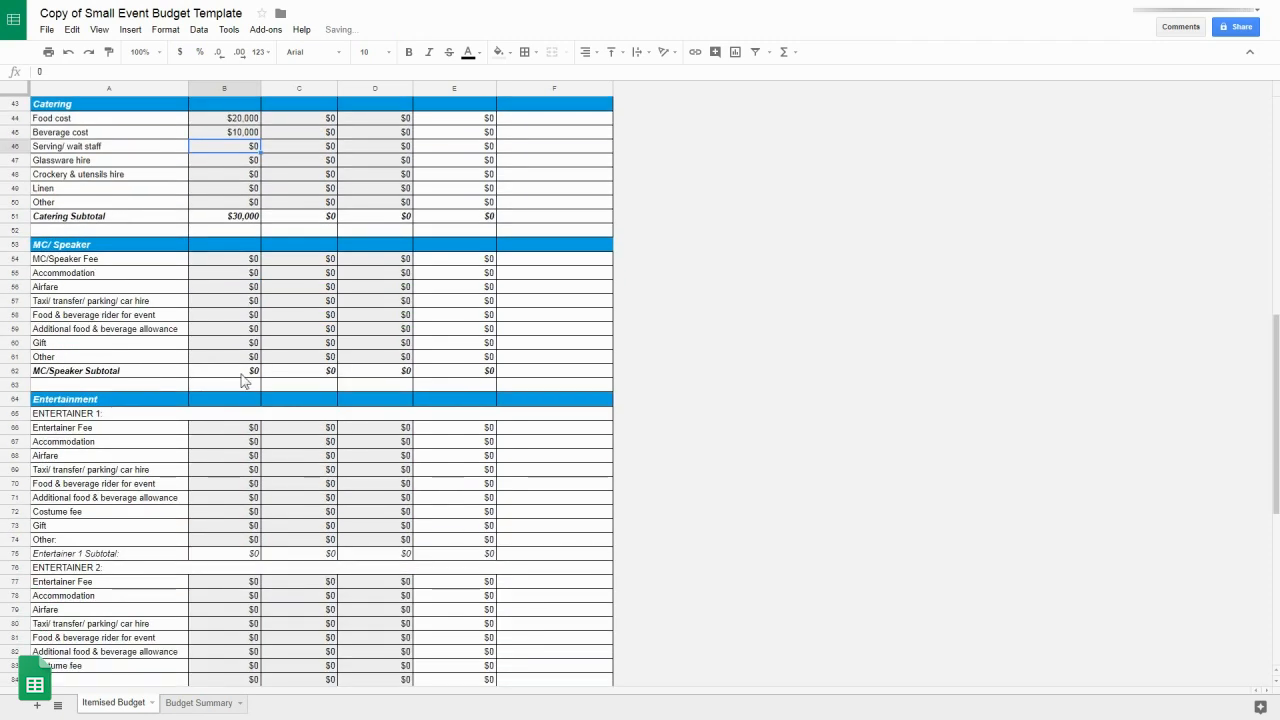
pyautogui.scroll(-1, 243, 380)
pyautogui.click(229, 177)
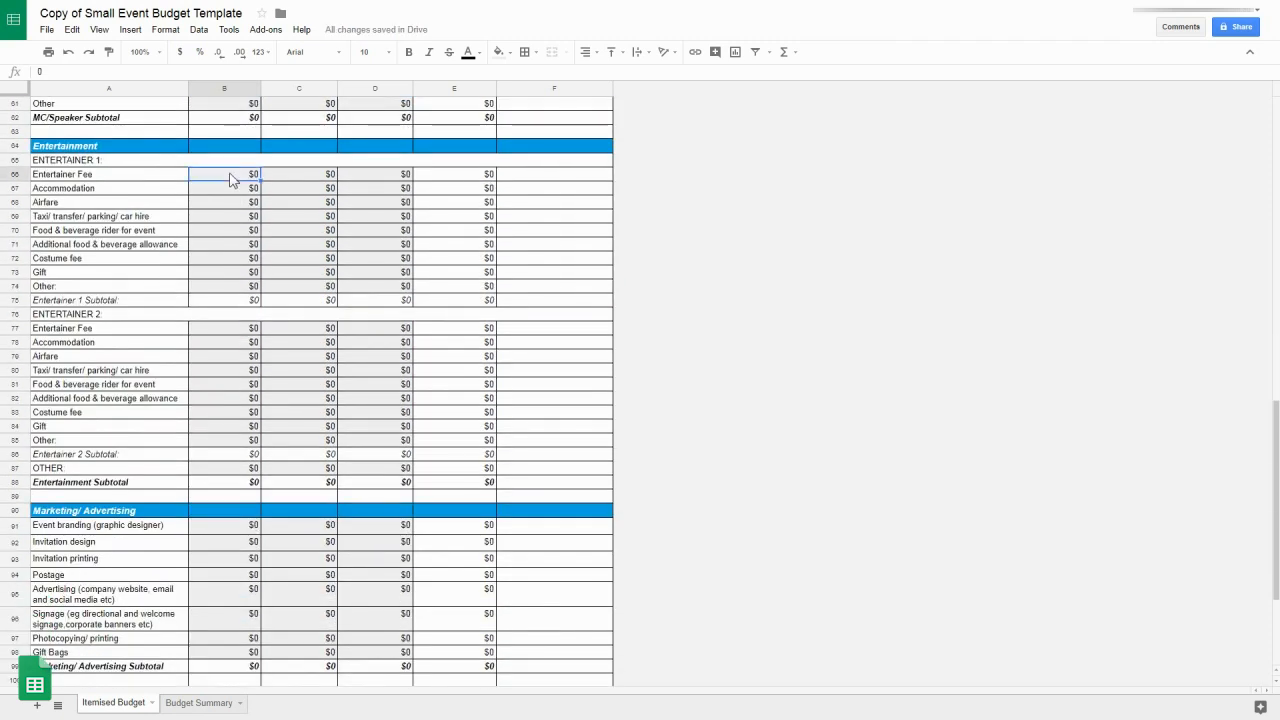
pyautogui.write('3000')
pyautogui.press('Return')
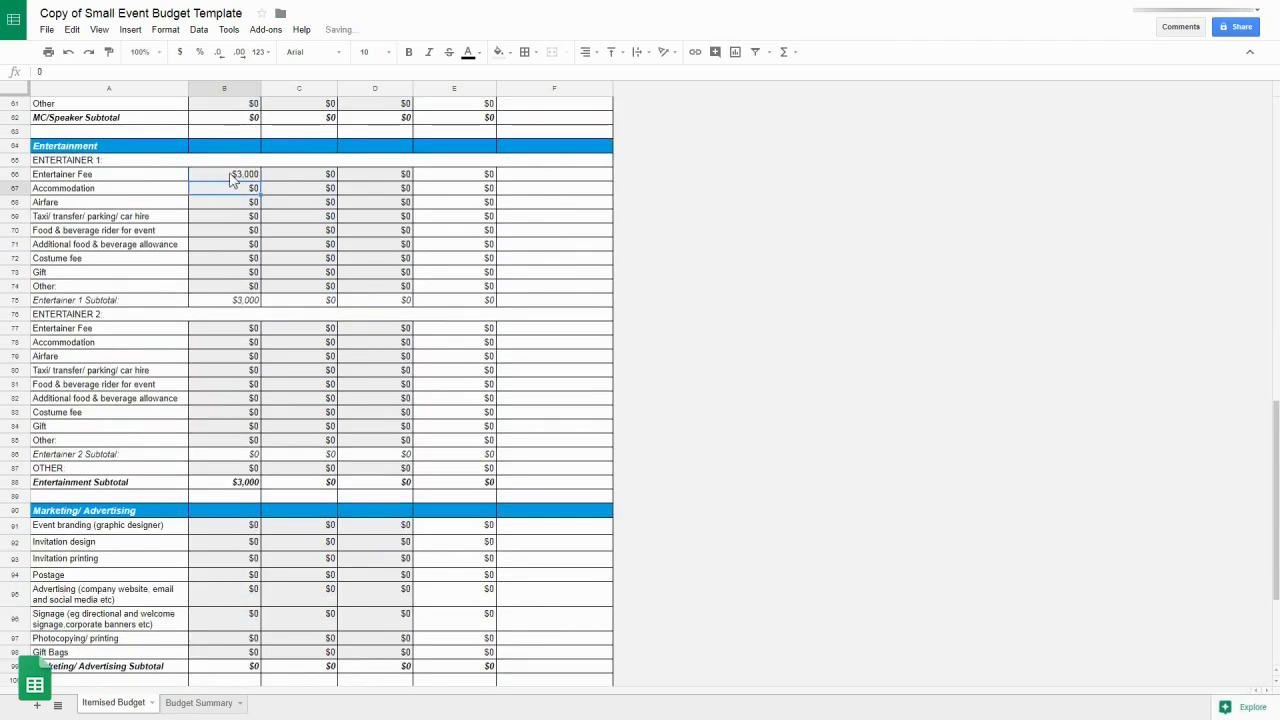
pyautogui.scroll(-5, 222, 360)
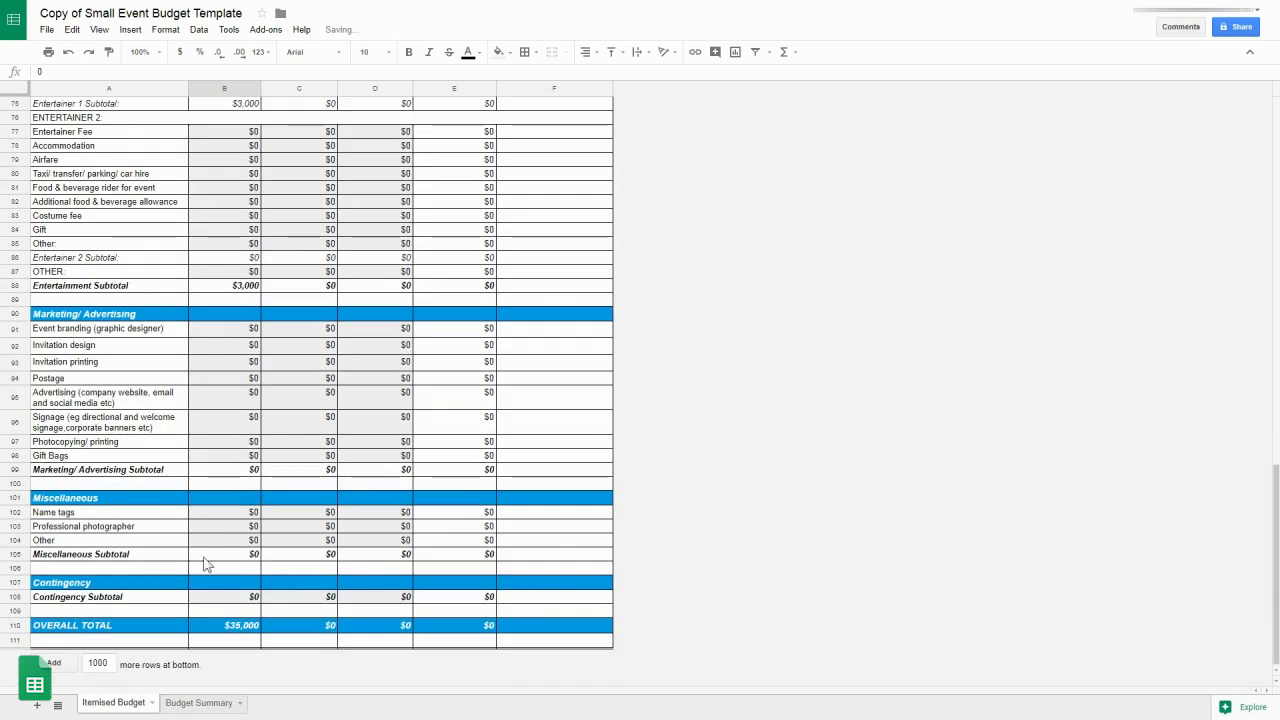
pyautogui.click(208, 596)
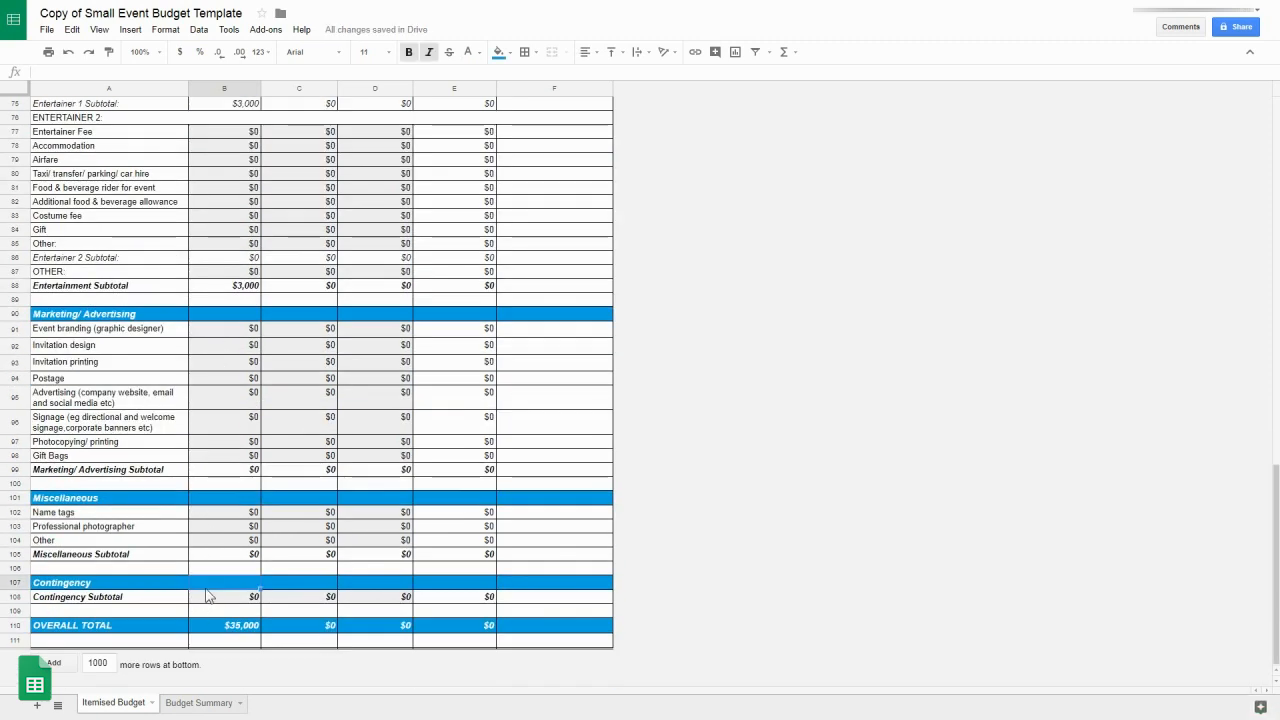
pyautogui.write('5,00')
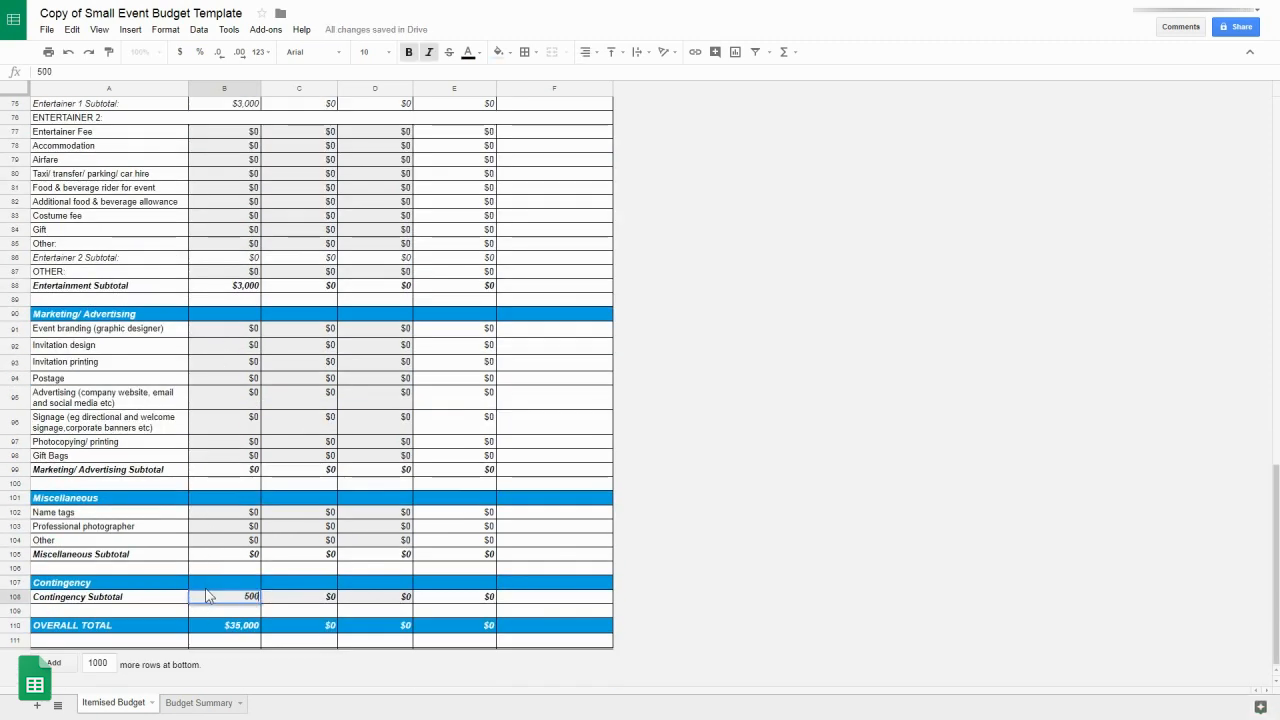
pyautogui.write('0')
pyautogui.press('Return')
pyautogui.scroll(14, 207, 595)
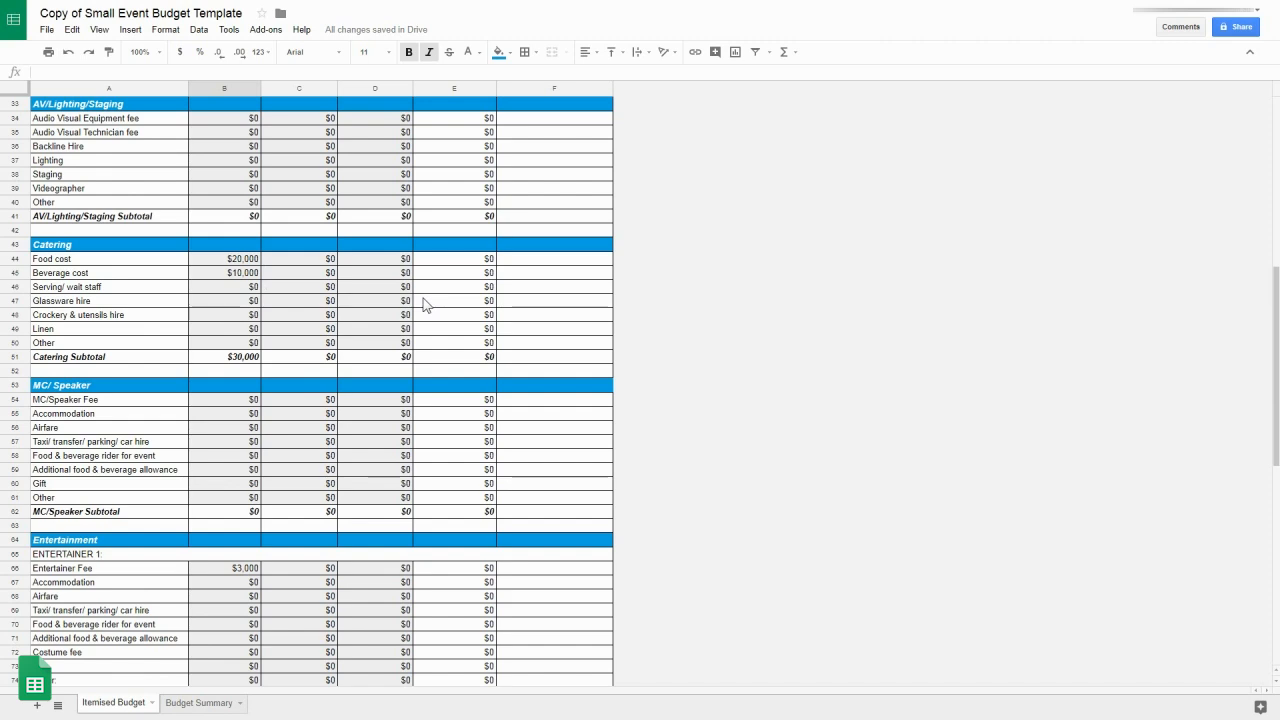
# Step: Enter the agreed venue/room hire cost of $2,500 in C18
pyautogui.scroll(1, 424, 303)
pyautogui.scroll(5, 424, 303)
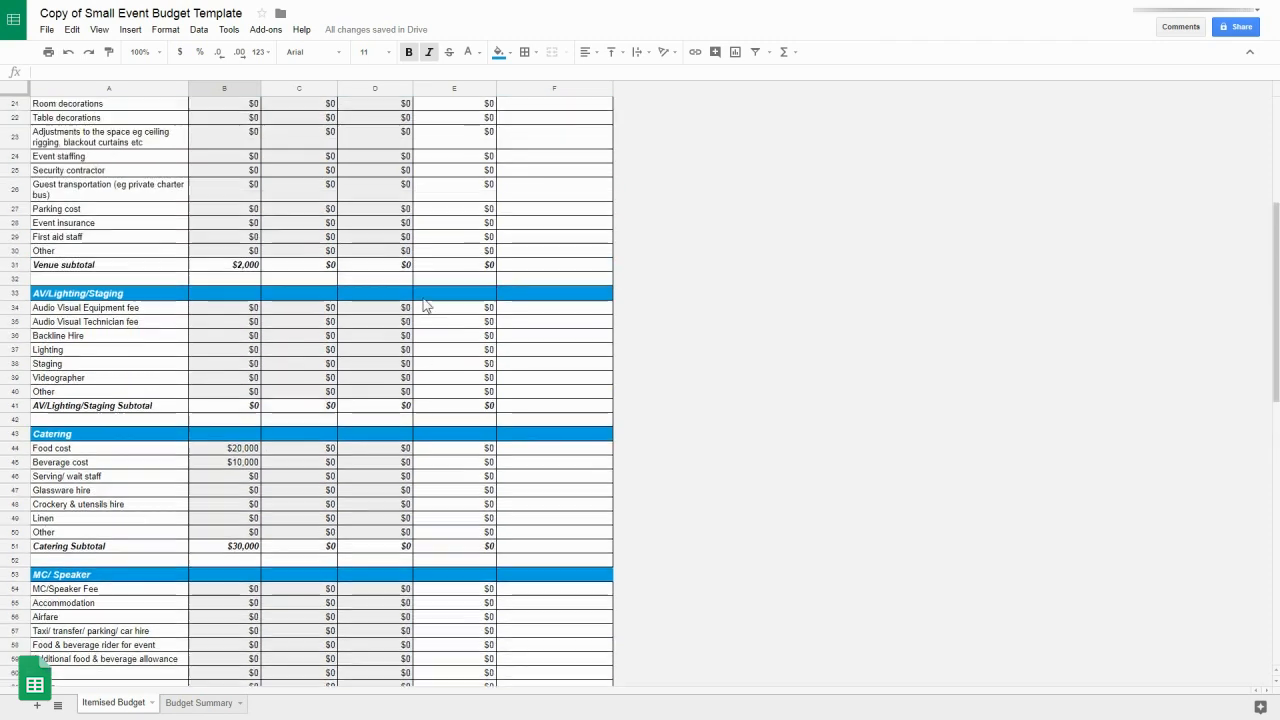
pyautogui.scroll(1, 424, 303)
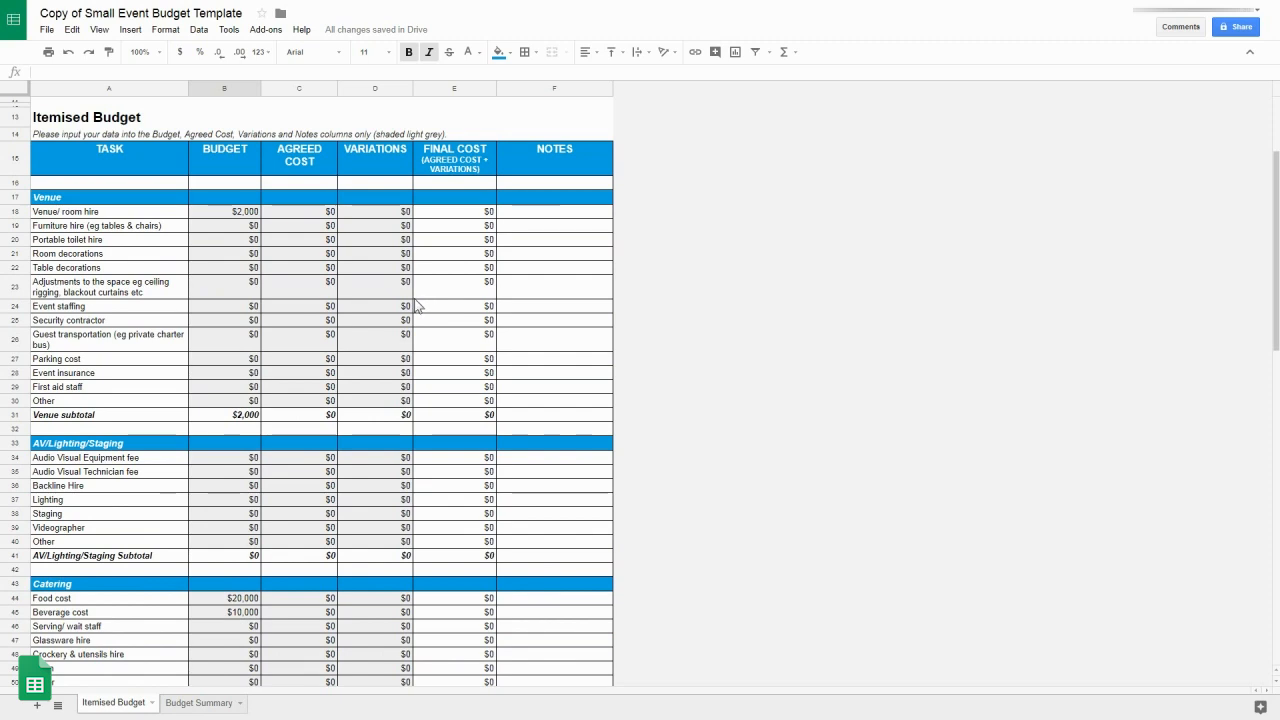
pyautogui.click(296, 214)
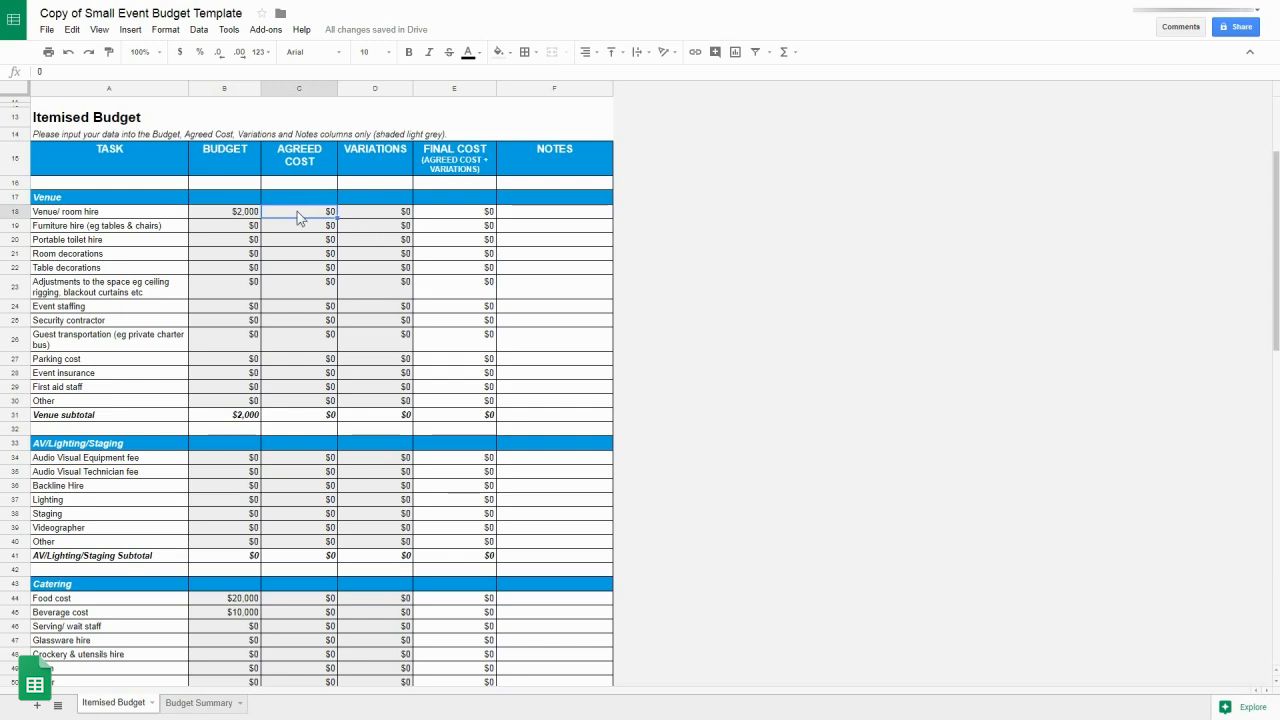
pyautogui.write('2,50')
pyautogui.write('00')
pyautogui.press('Return')
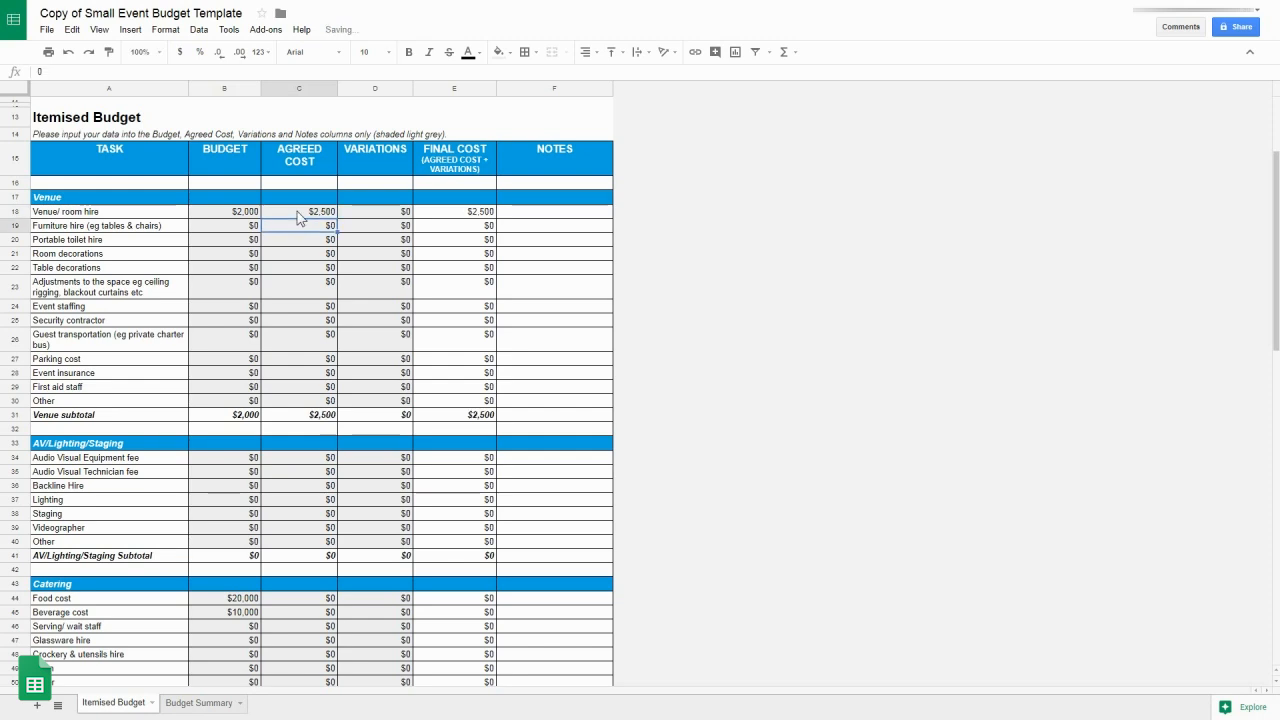
# Step: Enter agreed costs of $22,000 for food, $10,000 for beverages and $2,500 for the entertainer
pyautogui.scroll(-6, 300, 219)
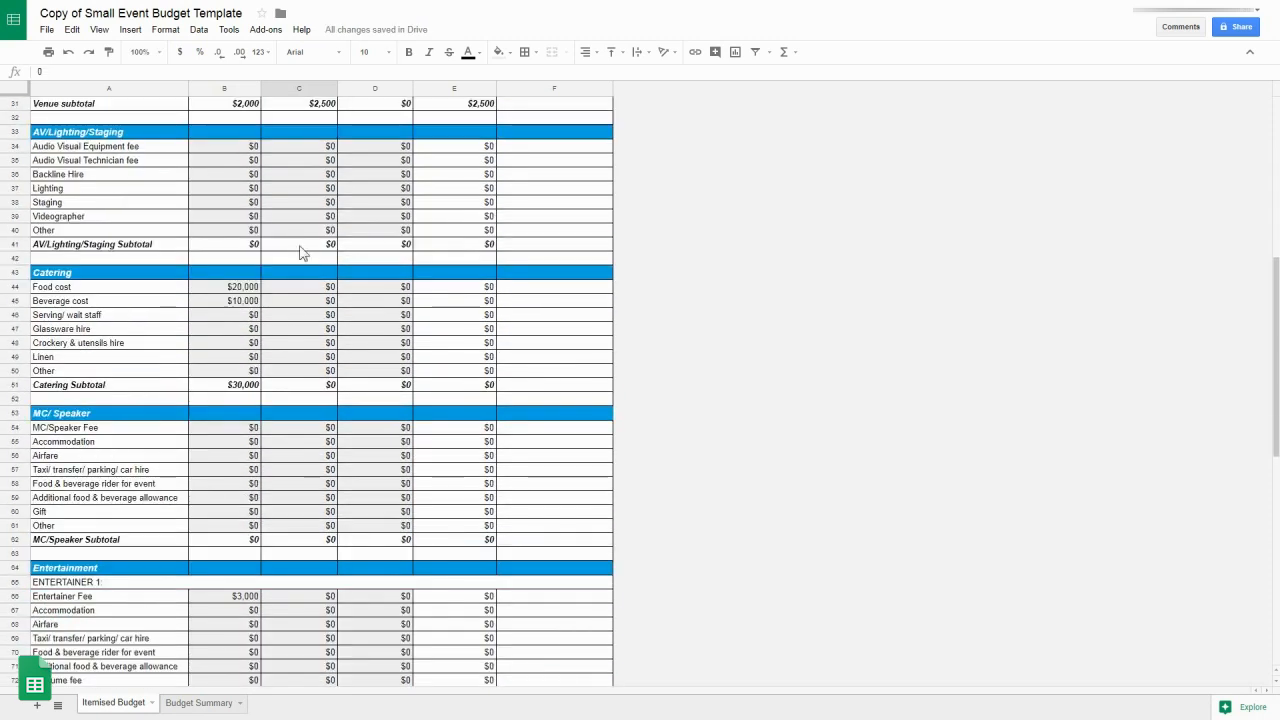
pyautogui.click(303, 289)
pyautogui.write('22000')
pyautogui.press('Return')
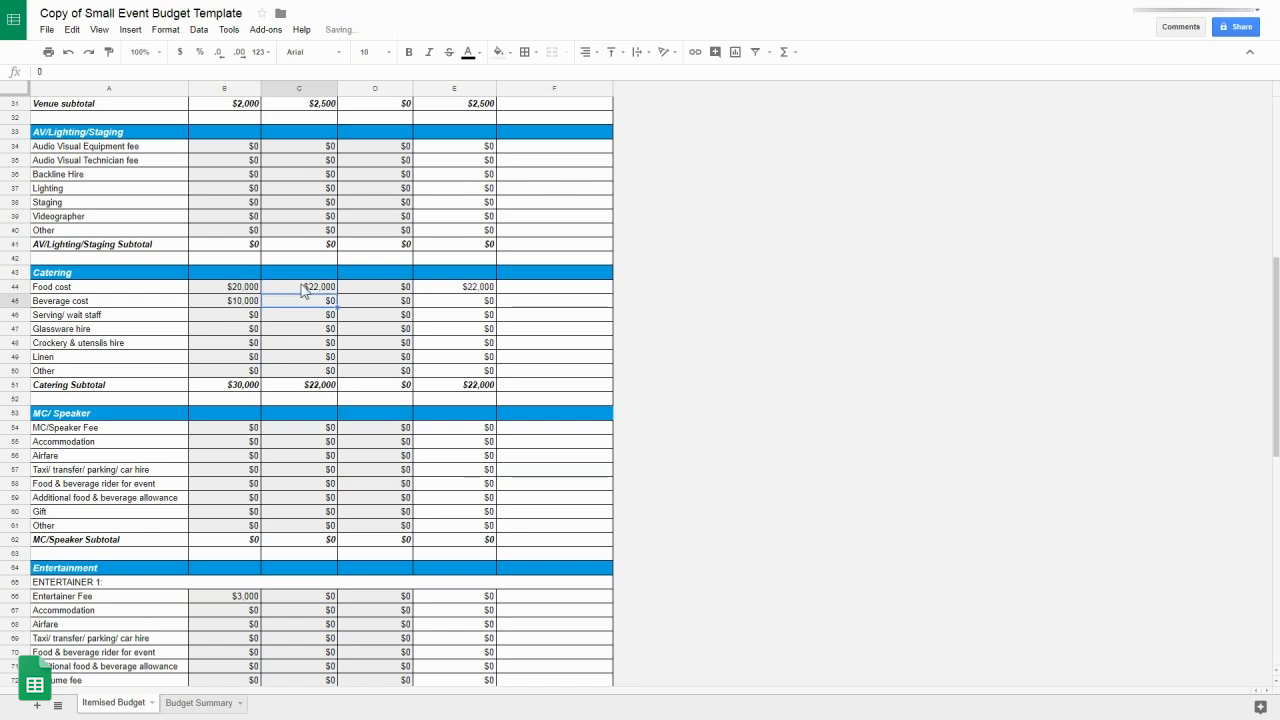
pyautogui.write('10,000')
pyautogui.press('Return')
pyautogui.scroll(-1, 366, 364)
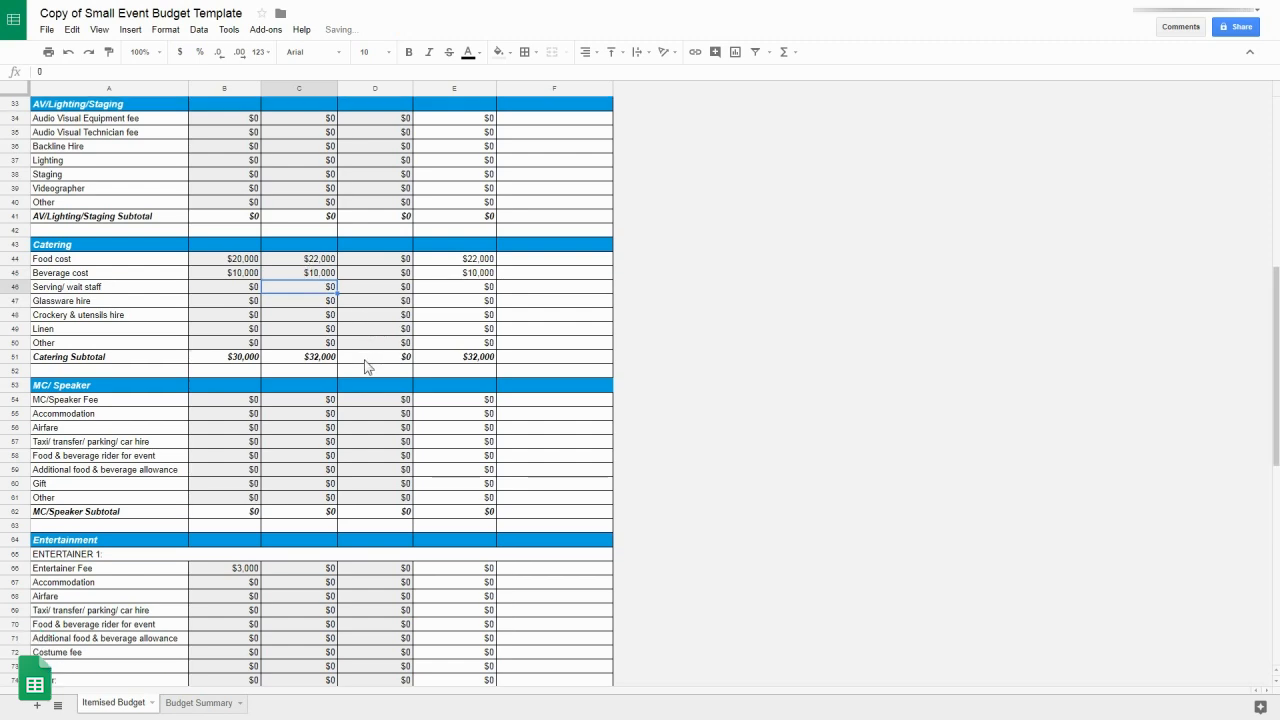
pyautogui.scroll(-5, 366, 367)
pyautogui.click(310, 430)
pyautogui.write('2,500')
pyautogui.press('Return')
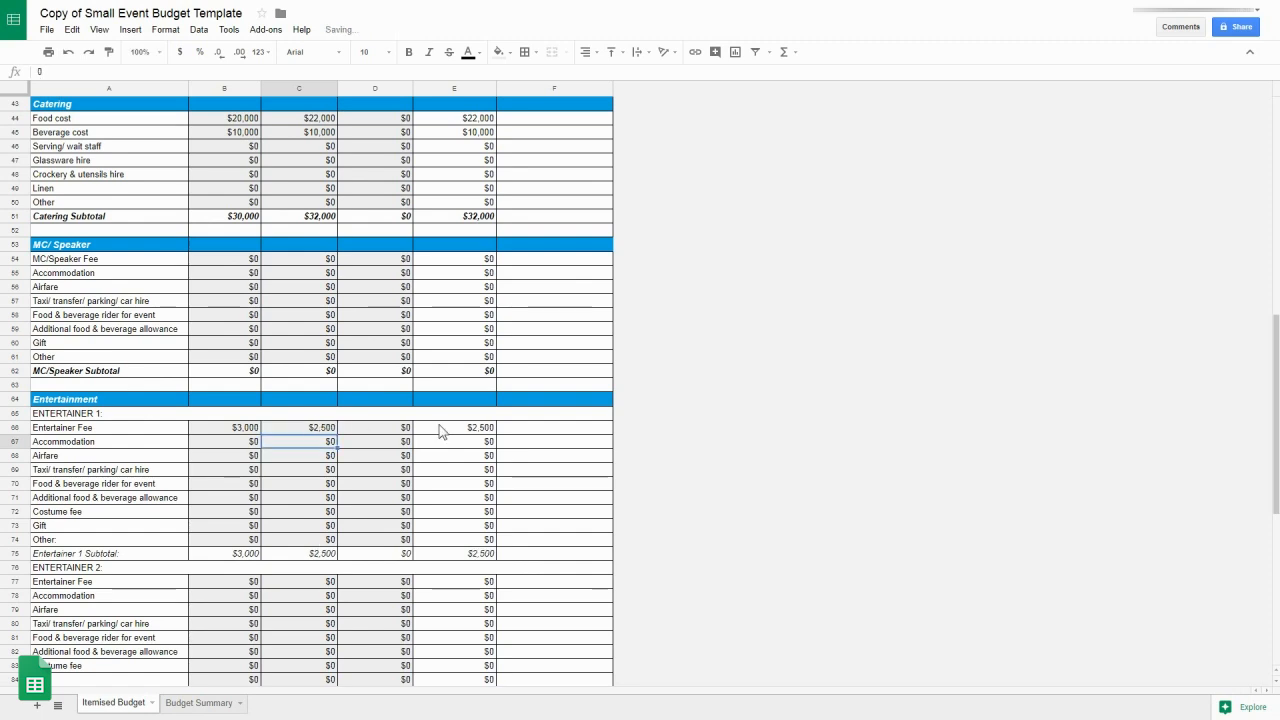
pyautogui.scroll(-5, 443, 428)
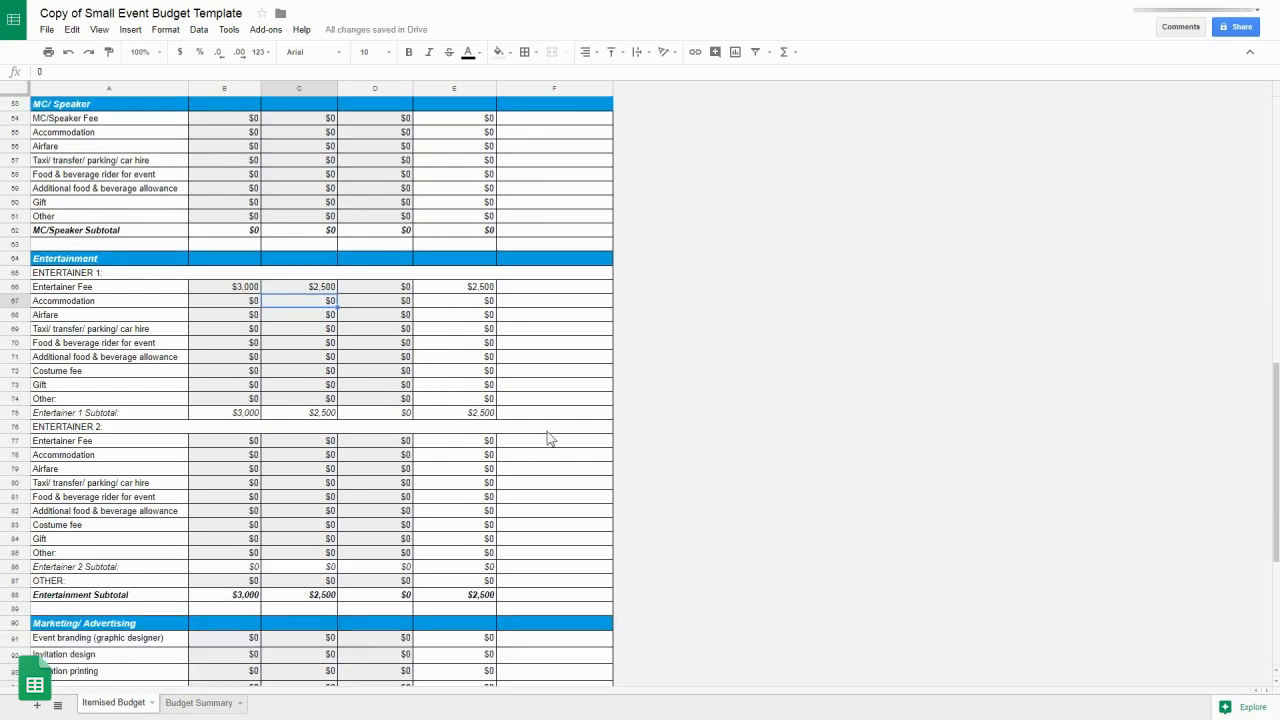
pyautogui.scroll(-3, 549, 437)
pyautogui.scroll(-5, 549, 437)
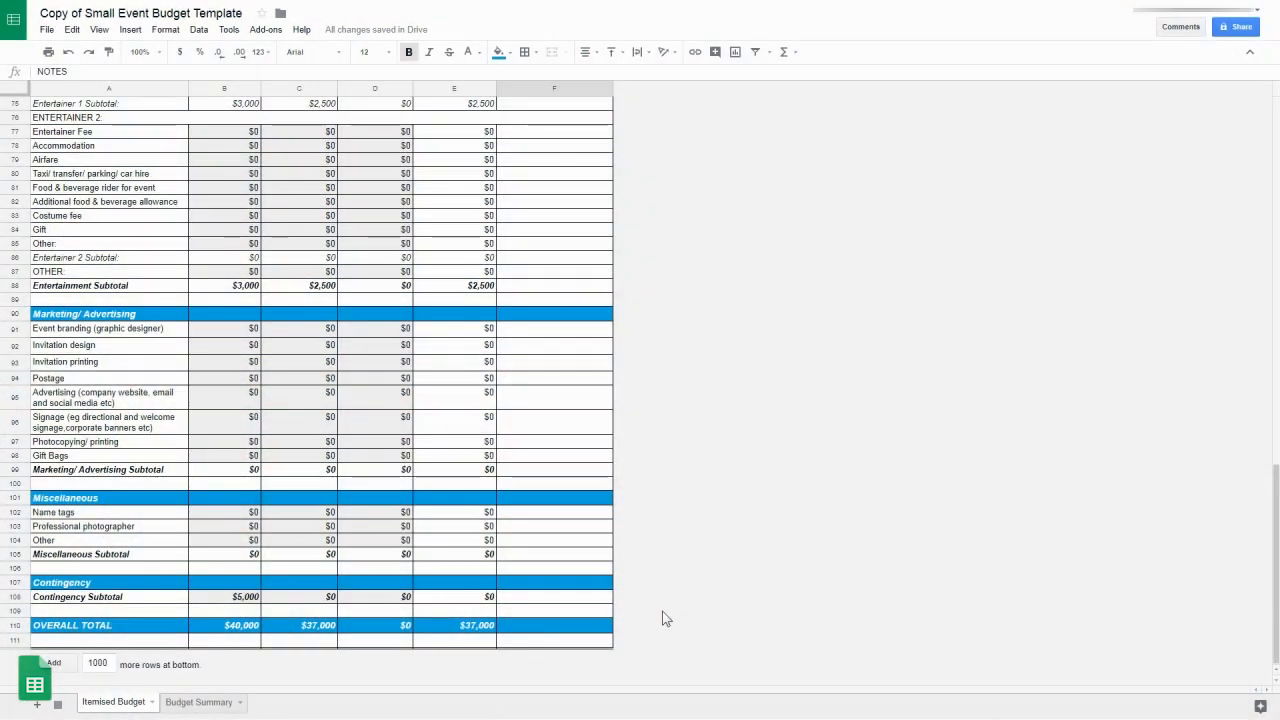
pyautogui.scroll(6, 665, 618)
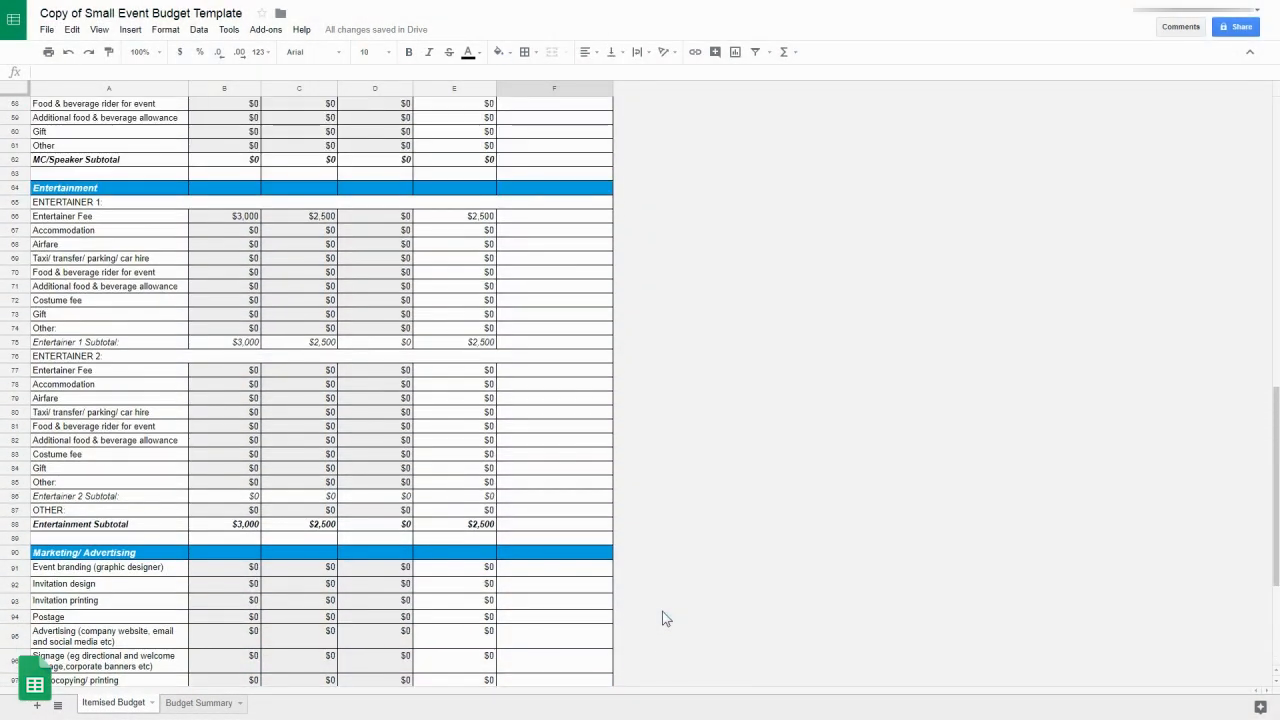
pyautogui.scroll(12, 665, 618)
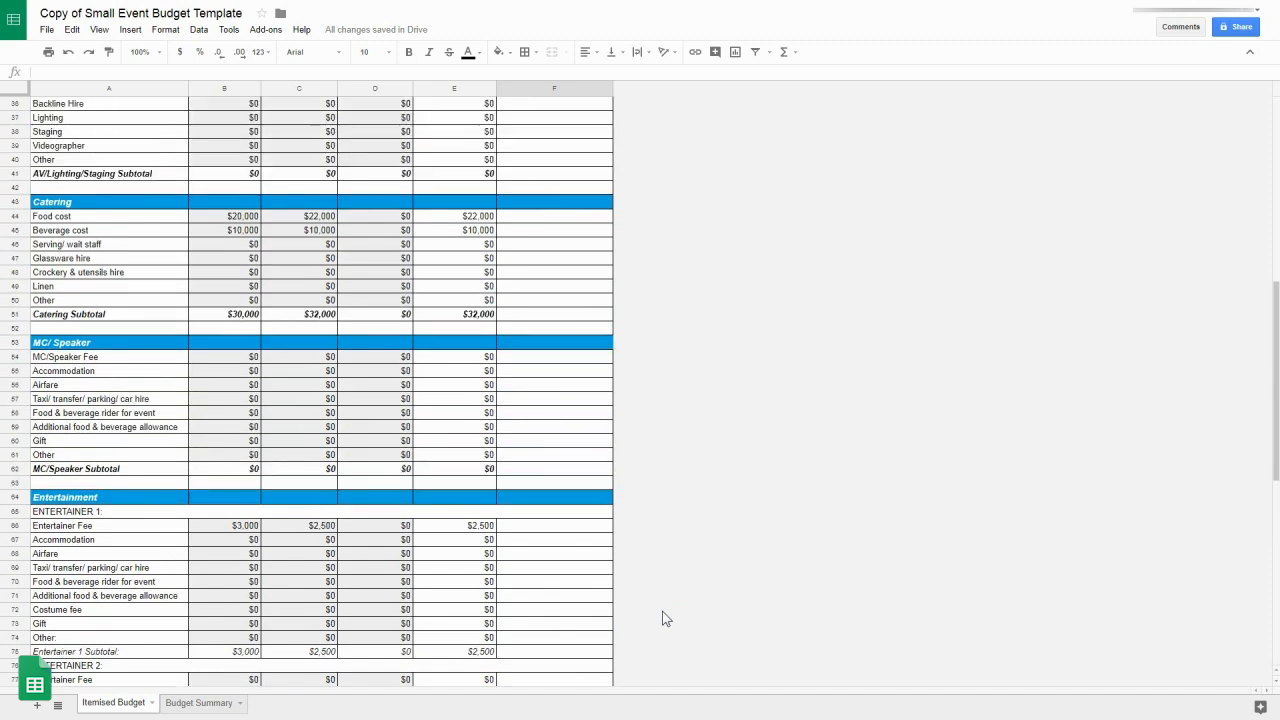
pyautogui.scroll(6, 662, 618)
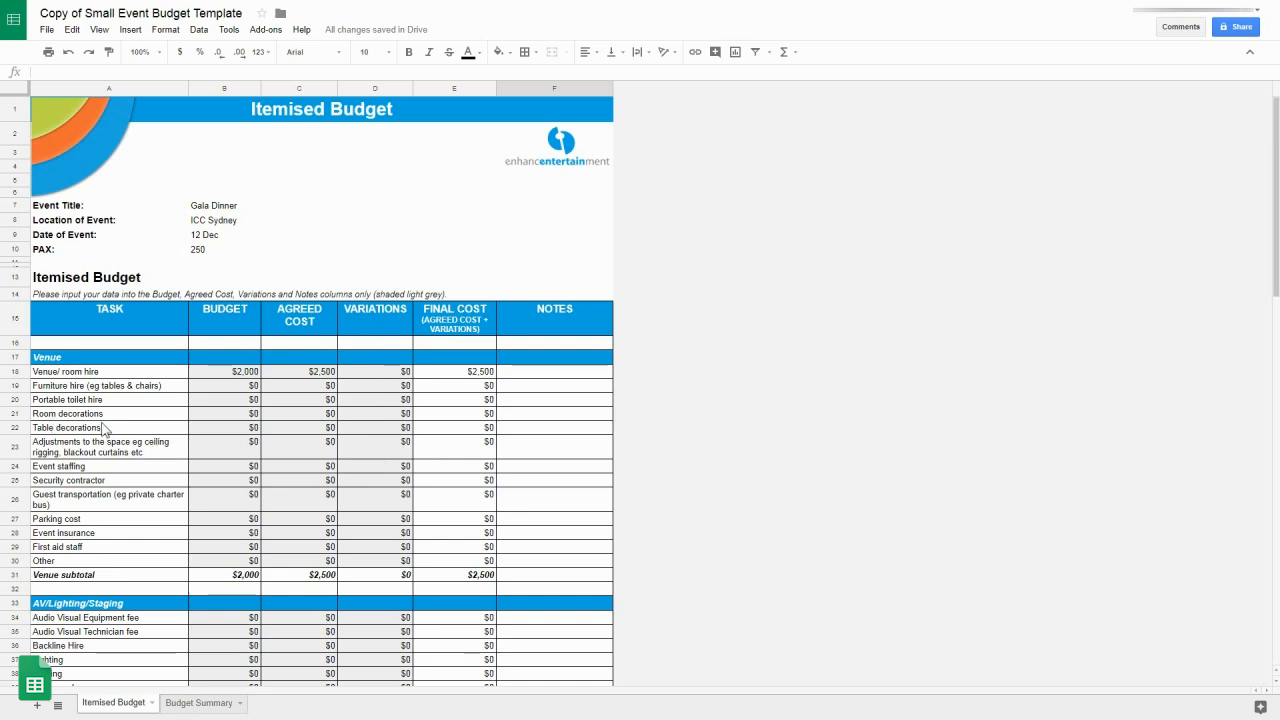
# Step: Add variations of $500 for Room decorations and $2,500 for Professional photographer
pyautogui.click(383, 415)
pyautogui.write('5')
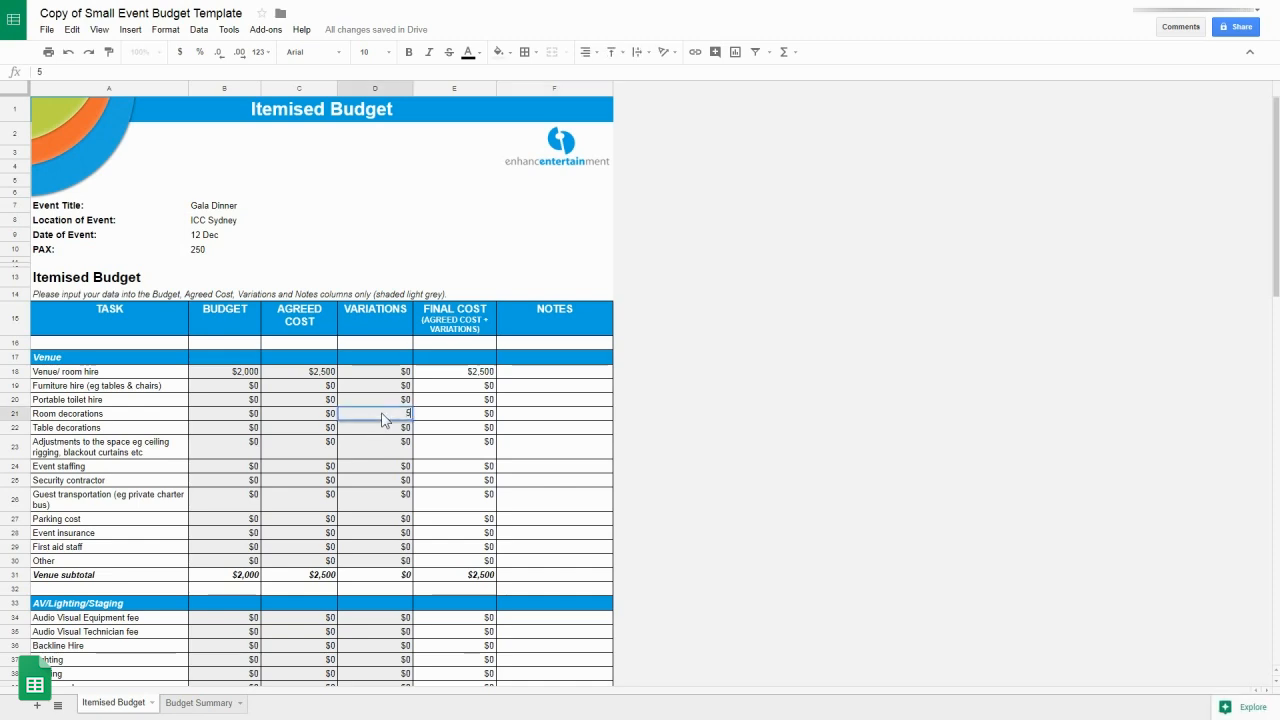
pyautogui.press('Return')
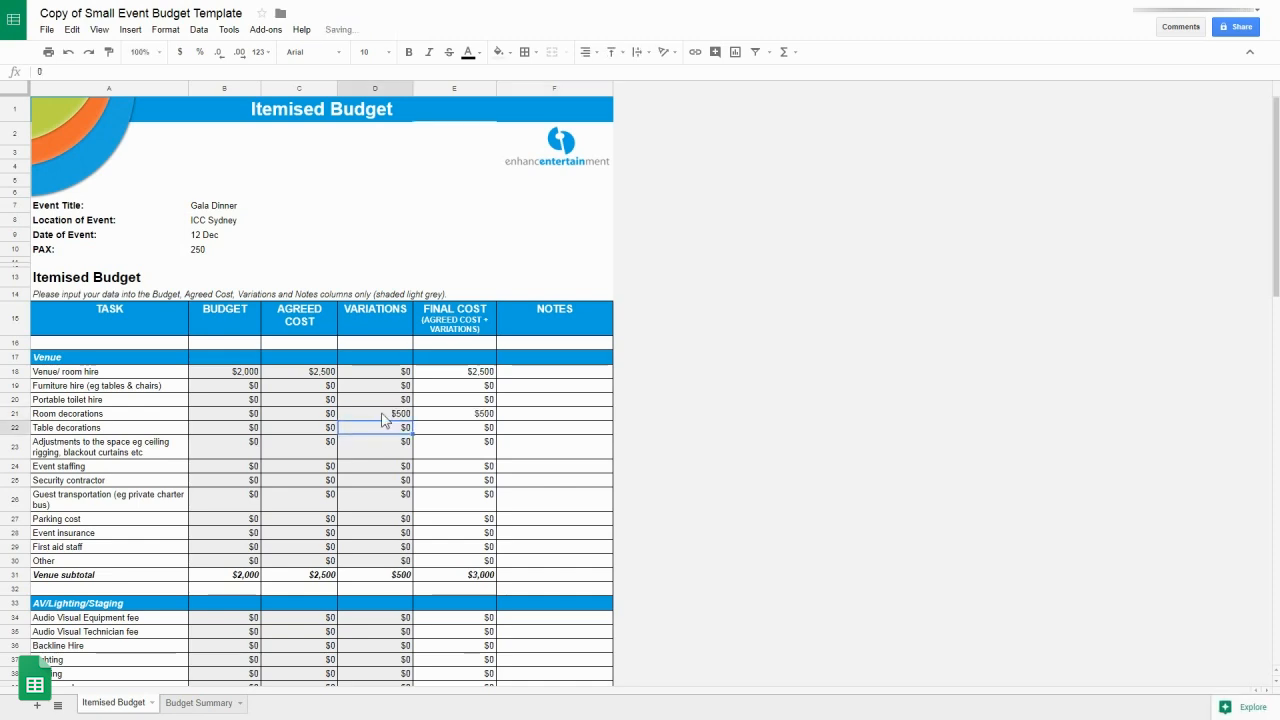
pyautogui.scroll(-10, 383, 420)
pyautogui.scroll(-10, 383, 420)
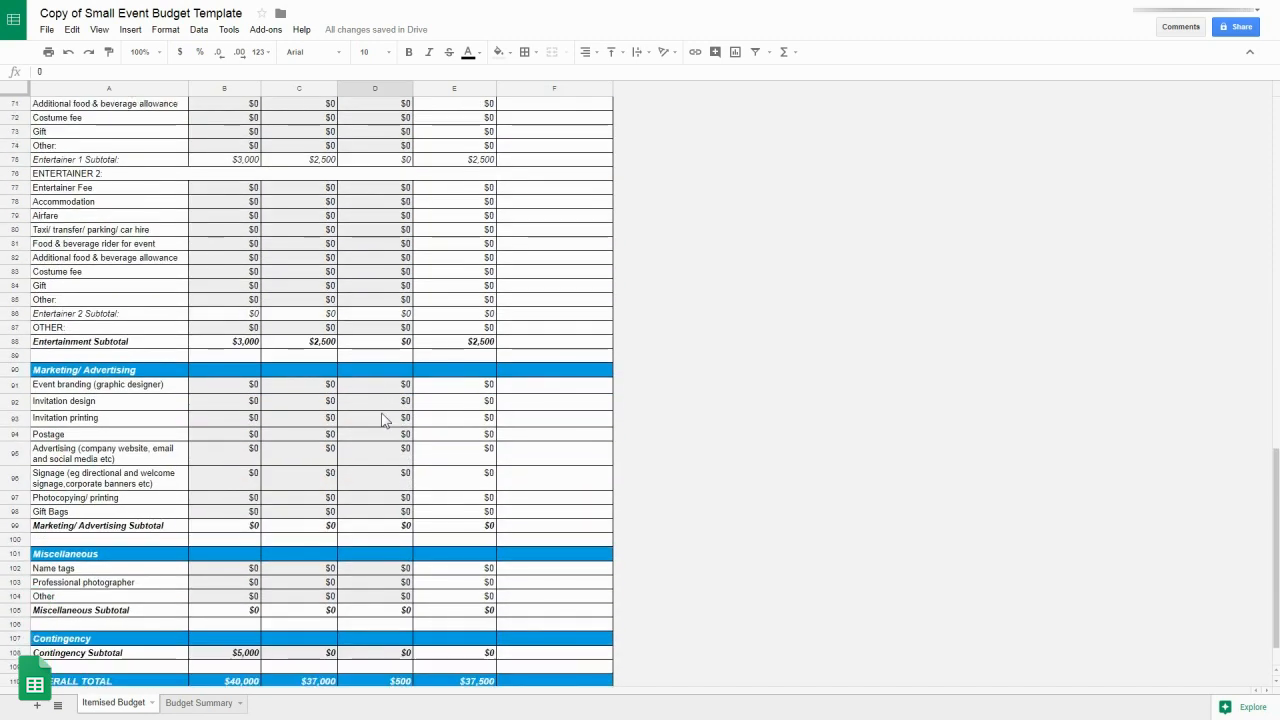
pyautogui.click(377, 582)
pyautogui.write('2500')
pyautogui.press('Return')
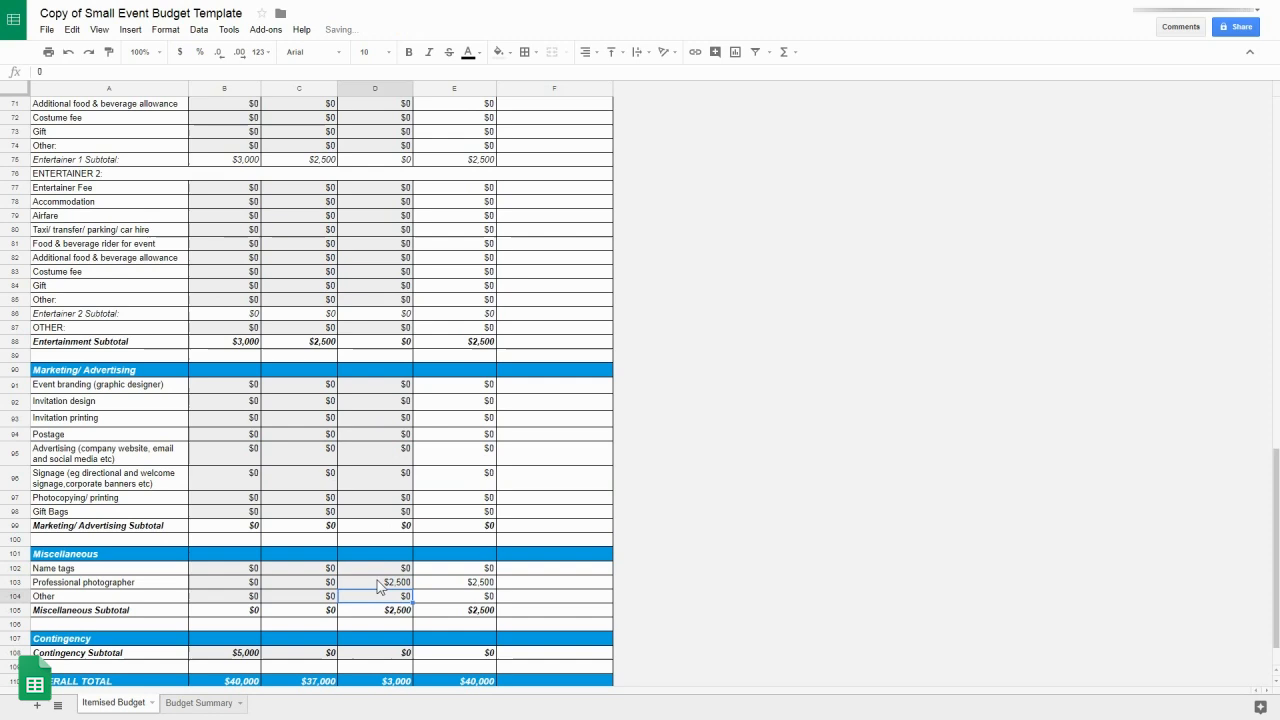
pyautogui.scroll(-1, 380, 587)
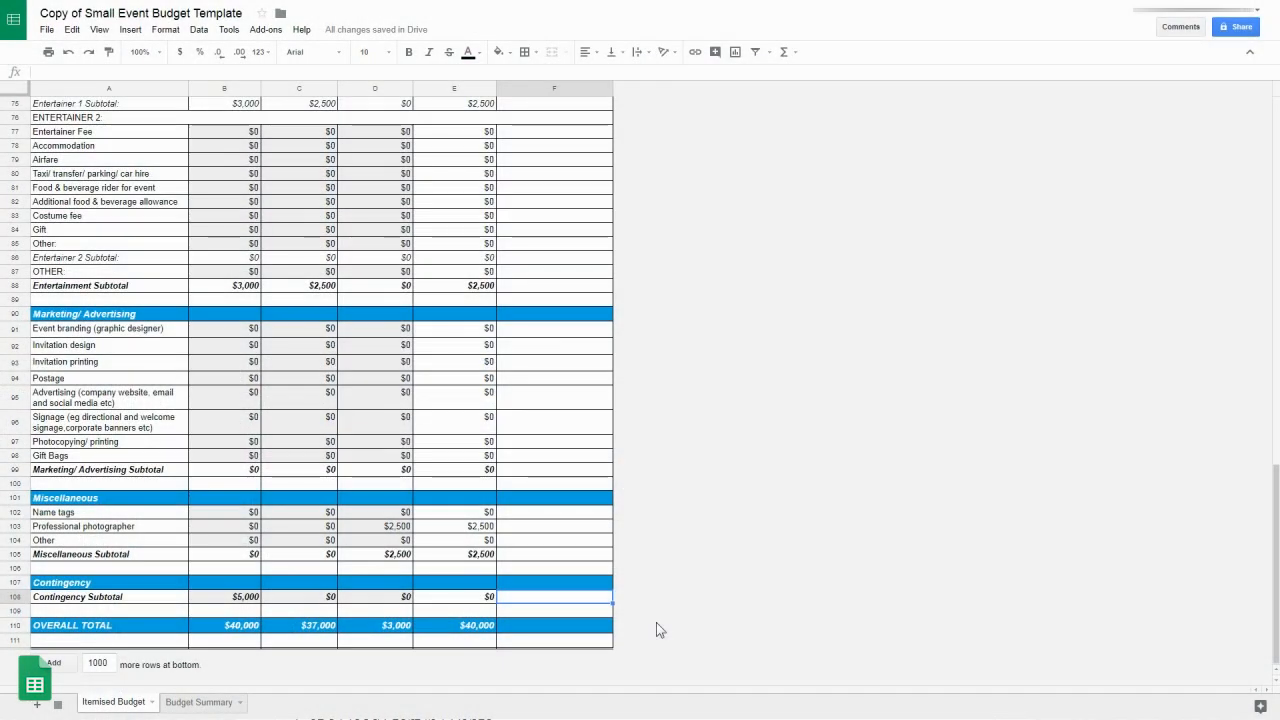
pyautogui.press('Down')
pyautogui.press('Down')
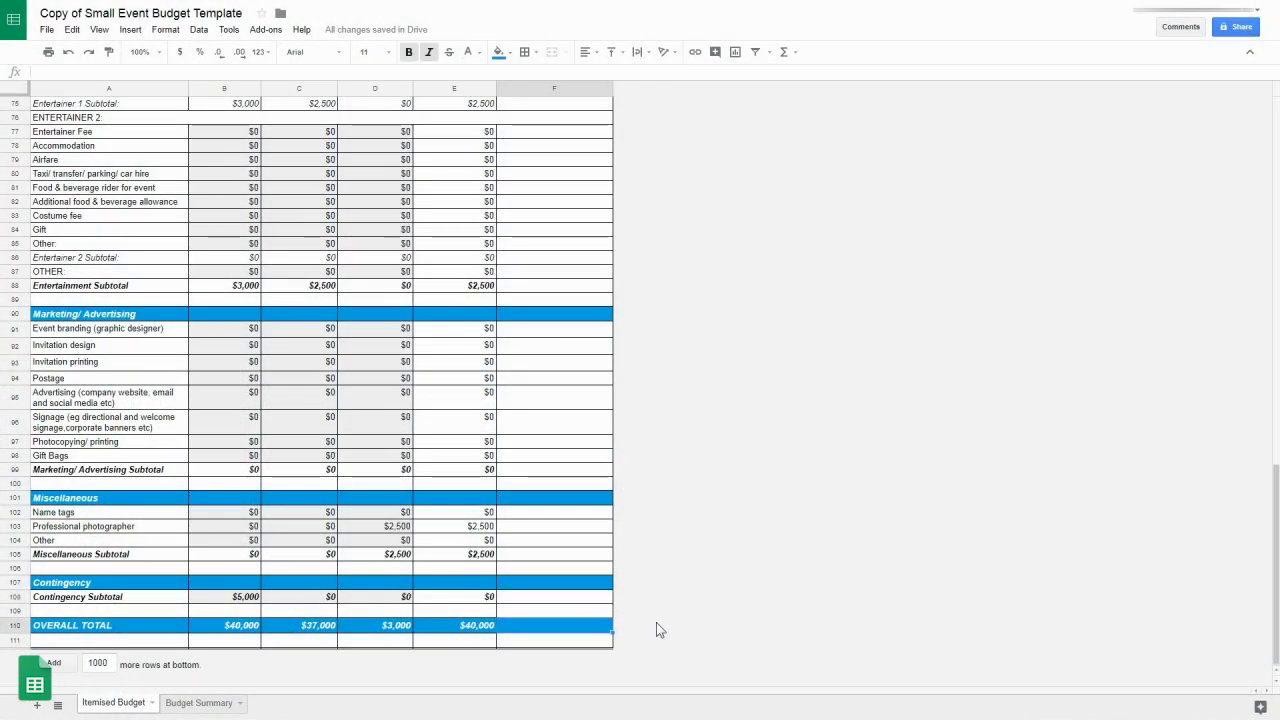
pyautogui.scroll(5, 657, 628)
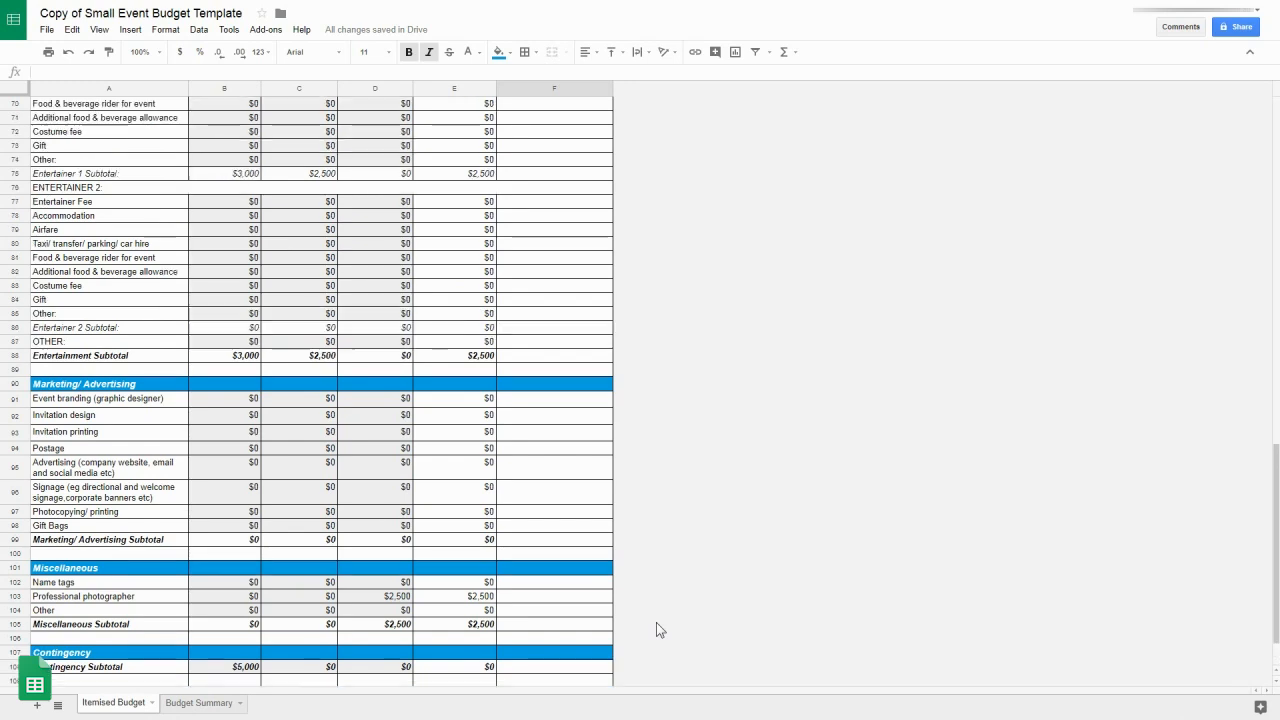
pyautogui.scroll(10, 658, 628)
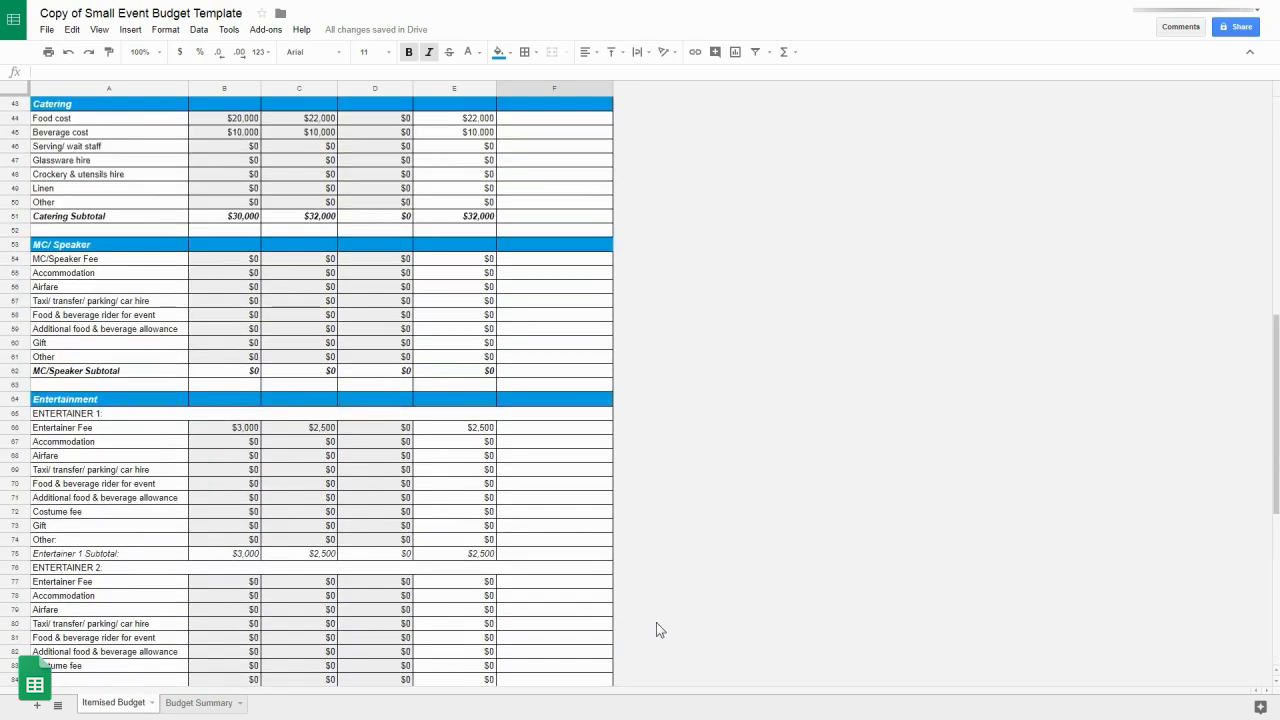
pyautogui.scroll(5, 656, 625)
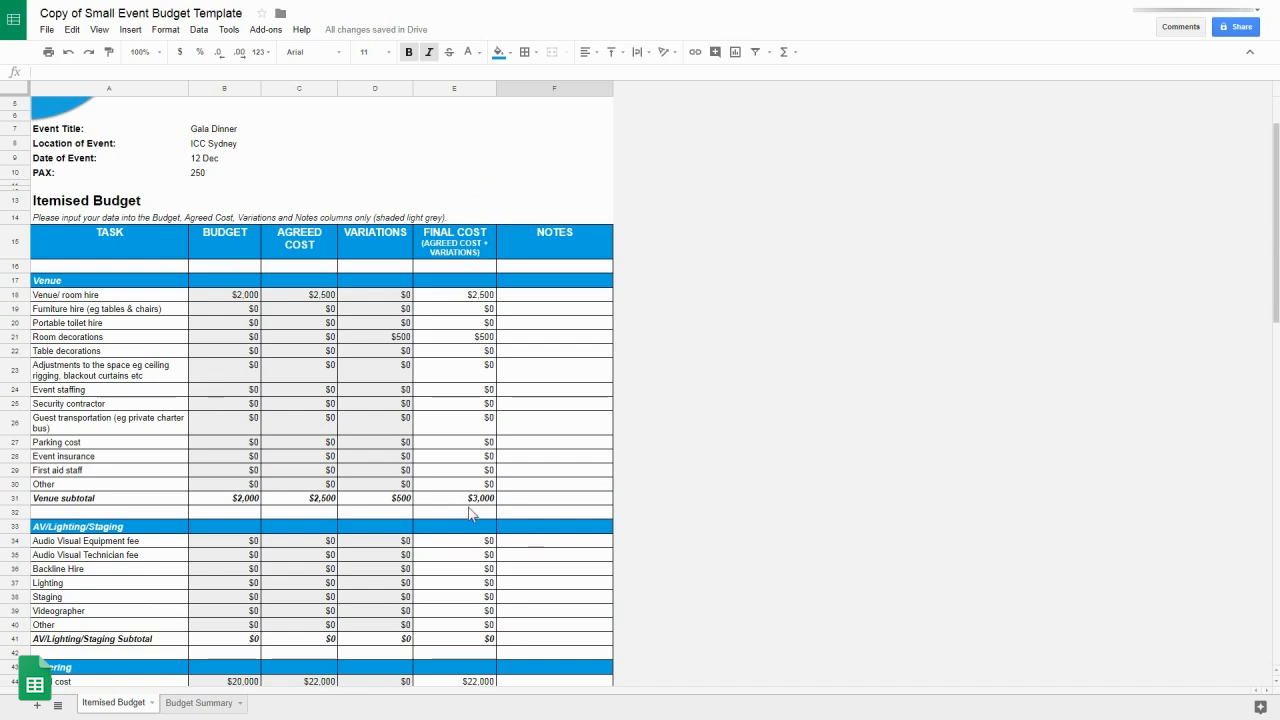
pyautogui.scroll(-10, 490, 513)
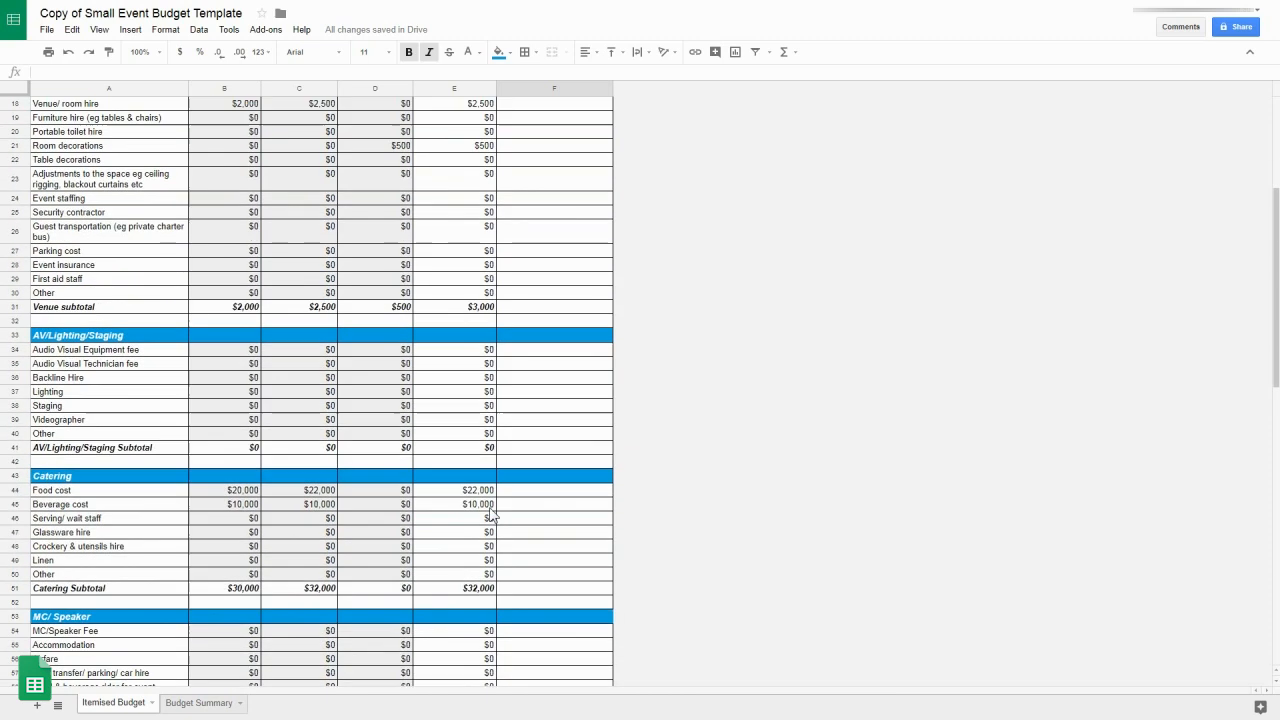
pyautogui.scroll(-10, 490, 513)
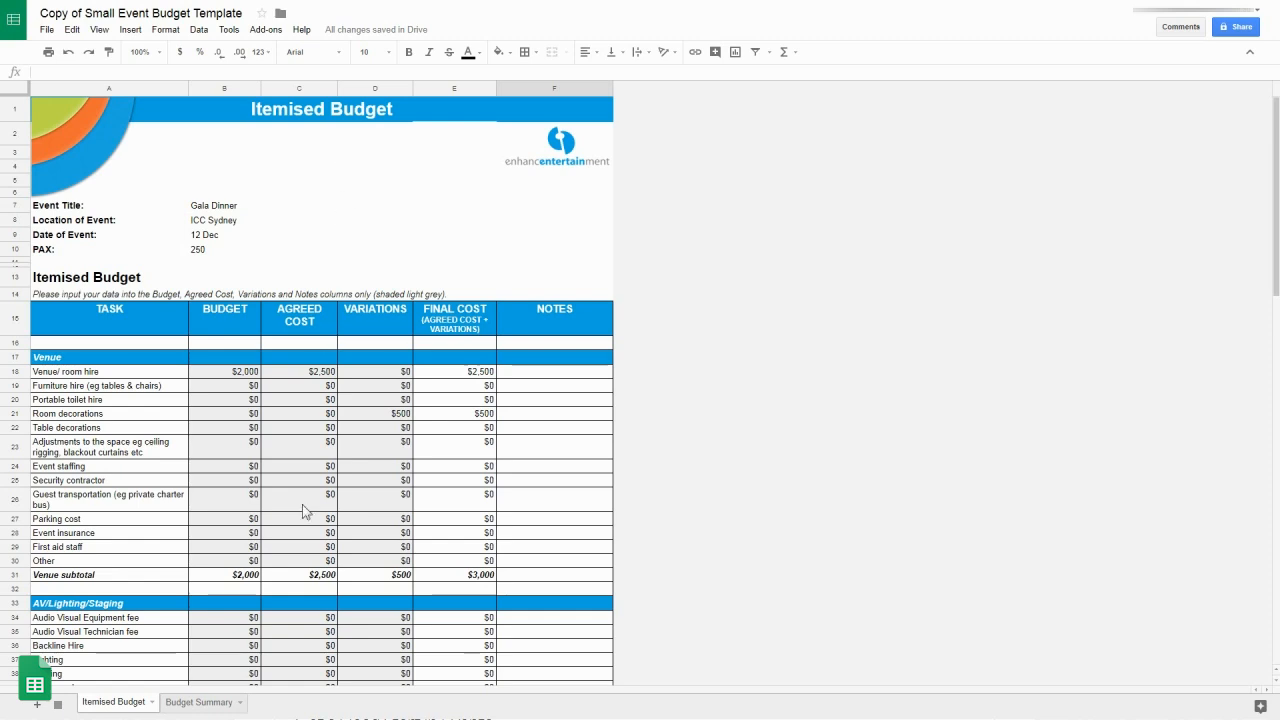
# Step: Switch to the Budget Summary sheet and start editing its Marketing/Advertising variation cell
pyautogui.click(200, 703)
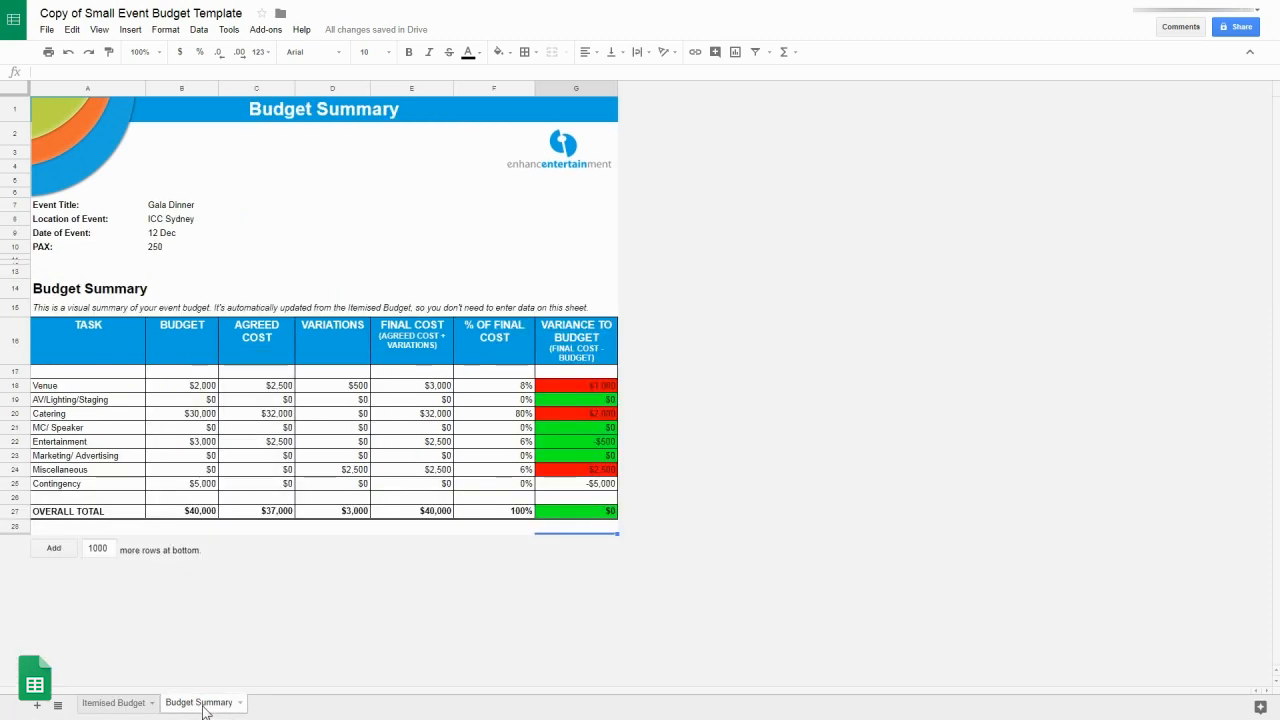
pyautogui.click(106, 705)
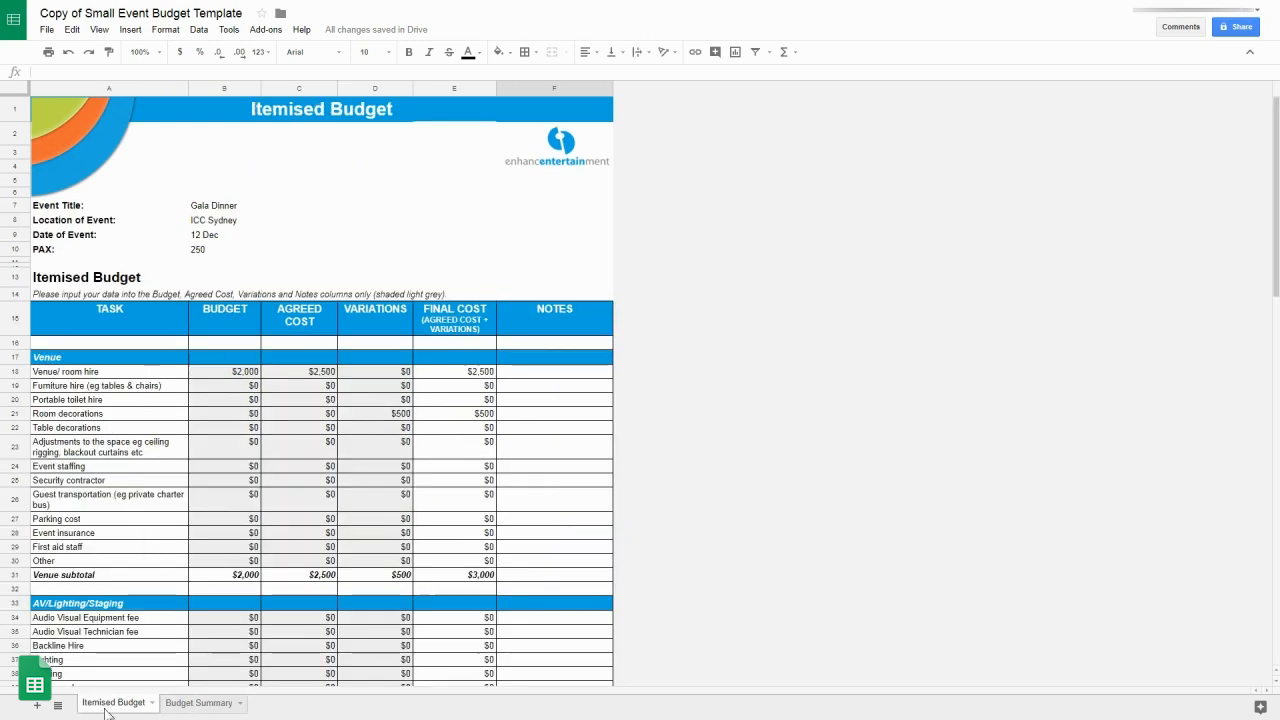
pyautogui.click(178, 705)
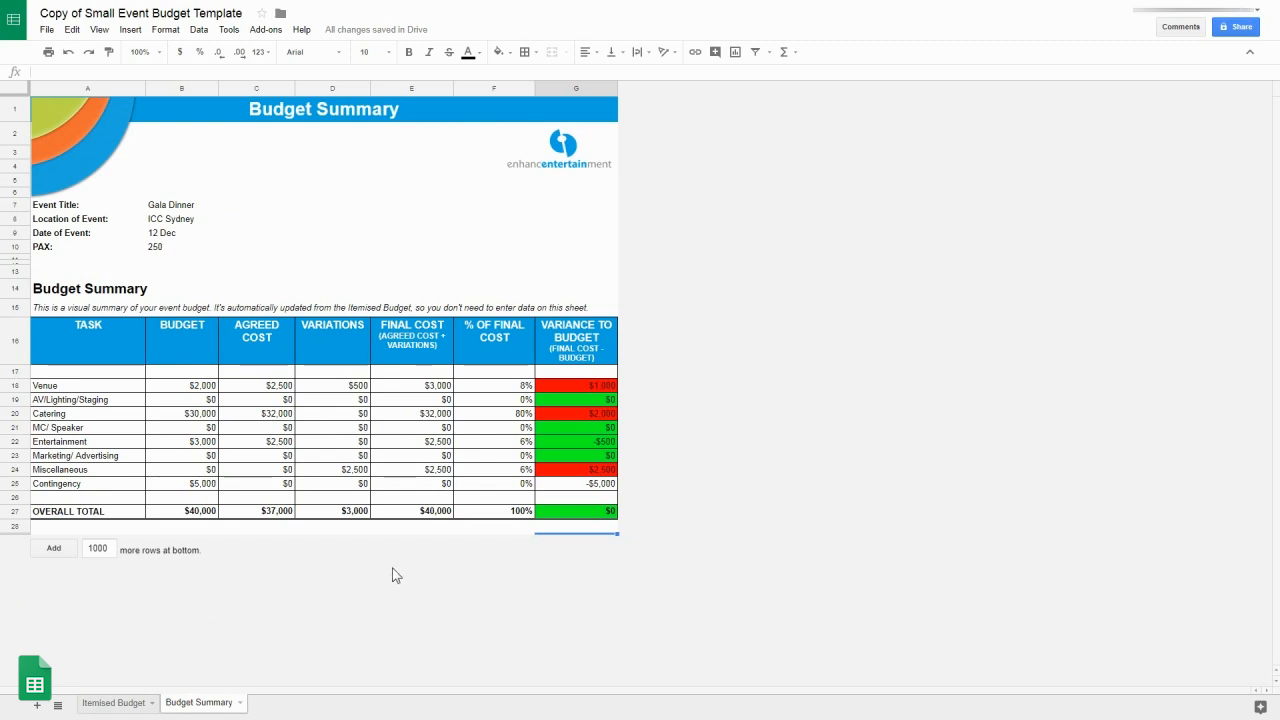
pyautogui.click(347, 459)
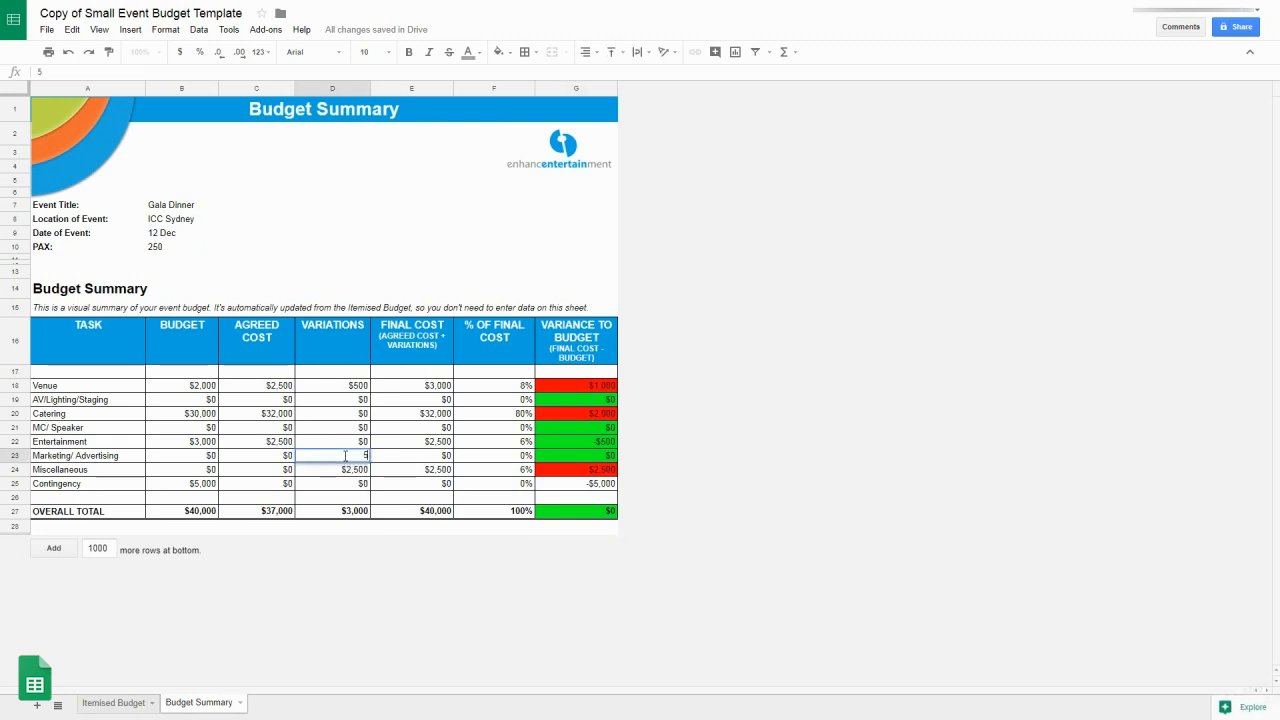
pyautogui.doubleClick(347, 459)
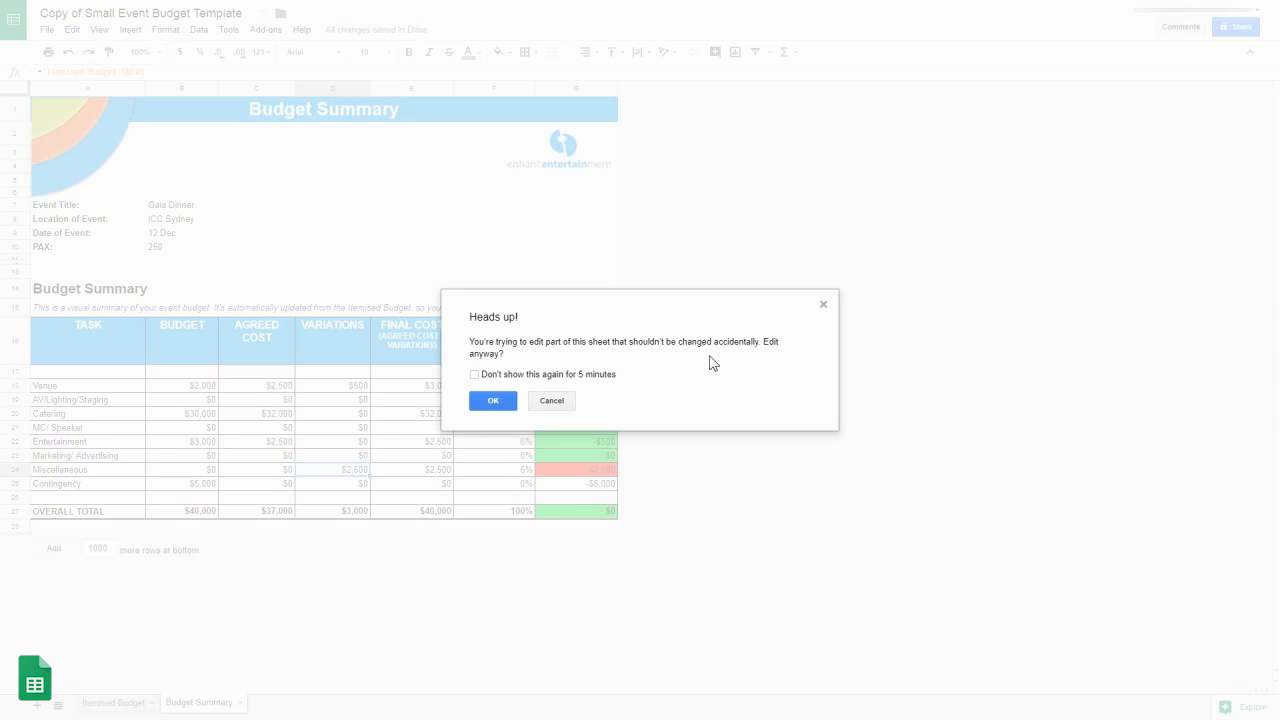
pyautogui.click(553, 404)
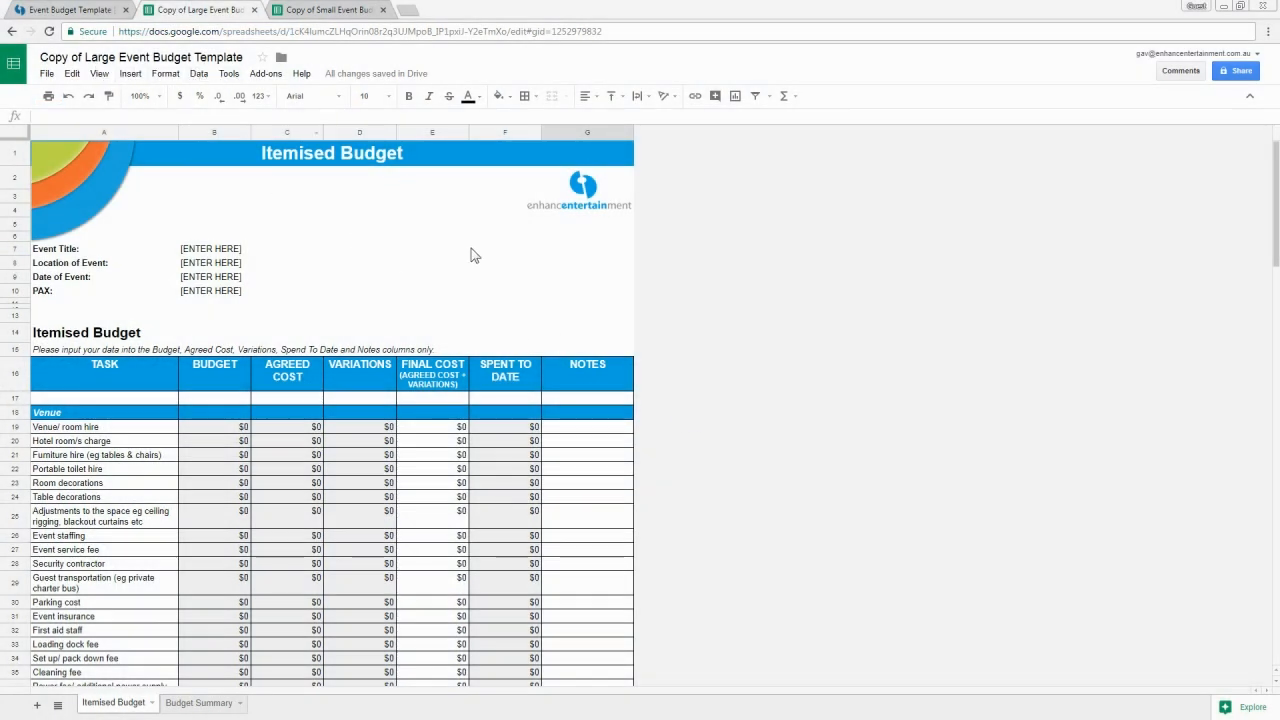
pyautogui.click(510, 437)
pyautogui.scroll(-6, 510, 437)
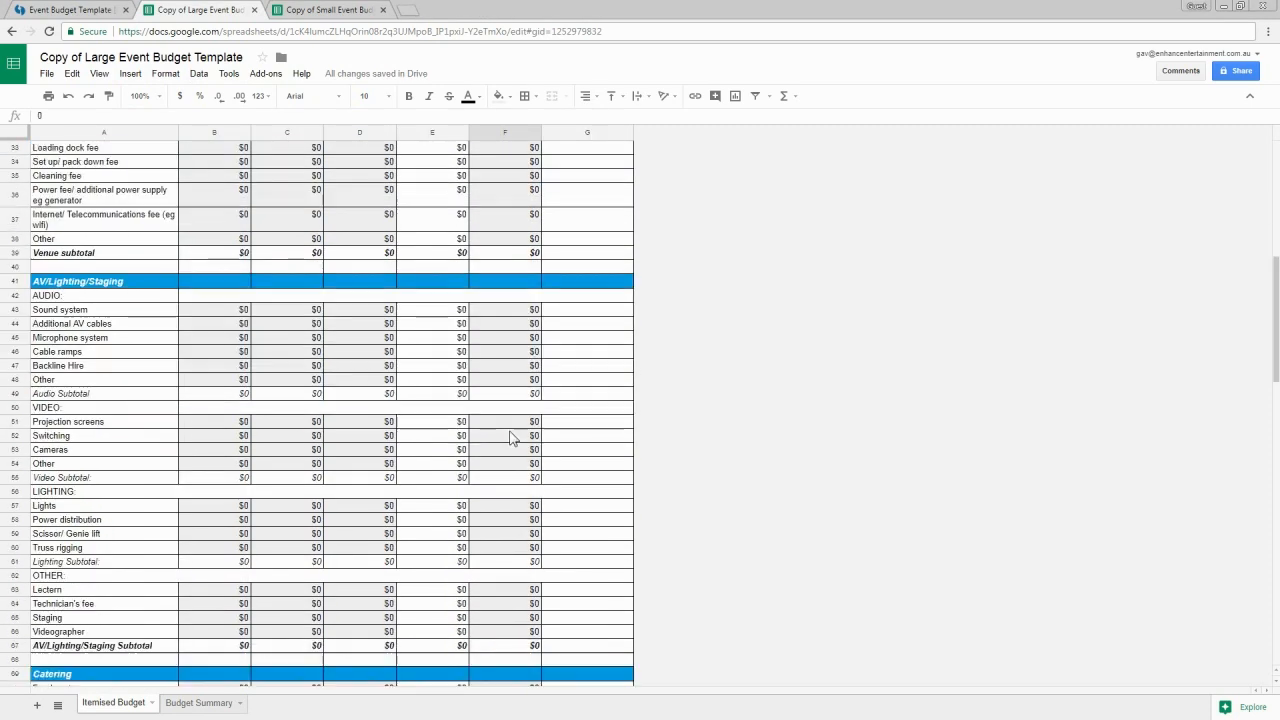
pyautogui.scroll(-6, 510, 437)
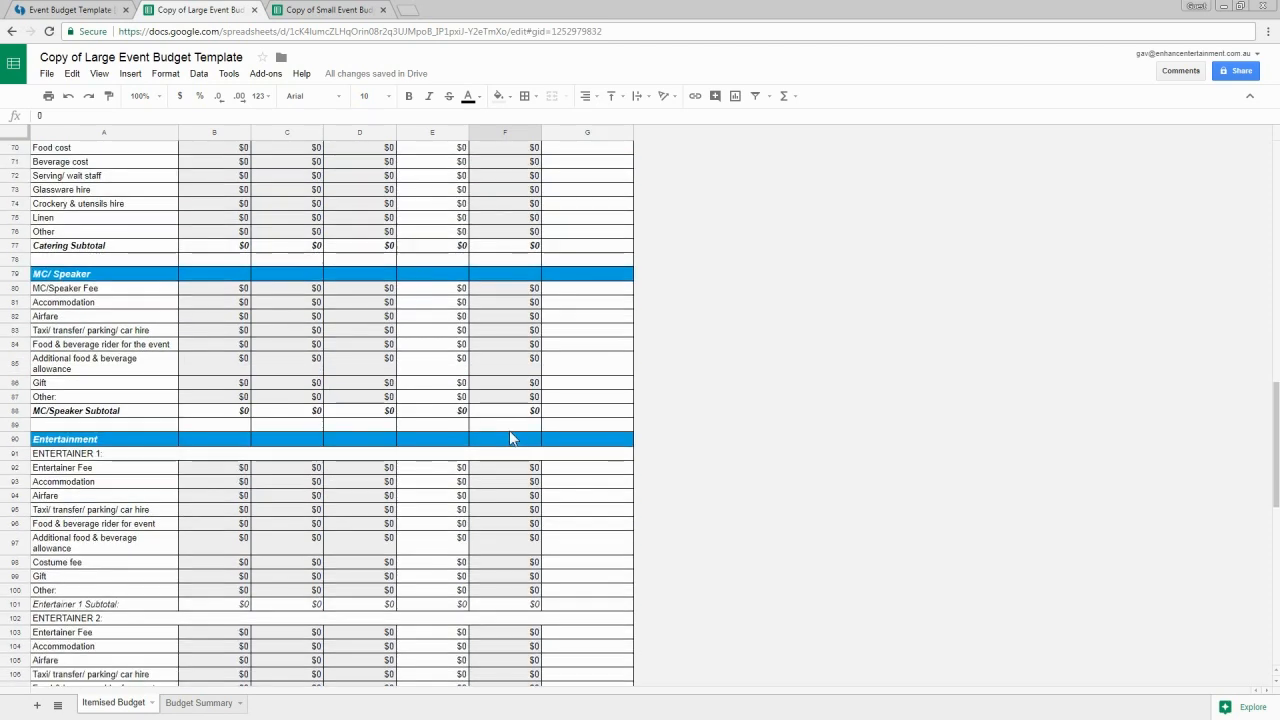
pyautogui.scroll(7, 510, 437)
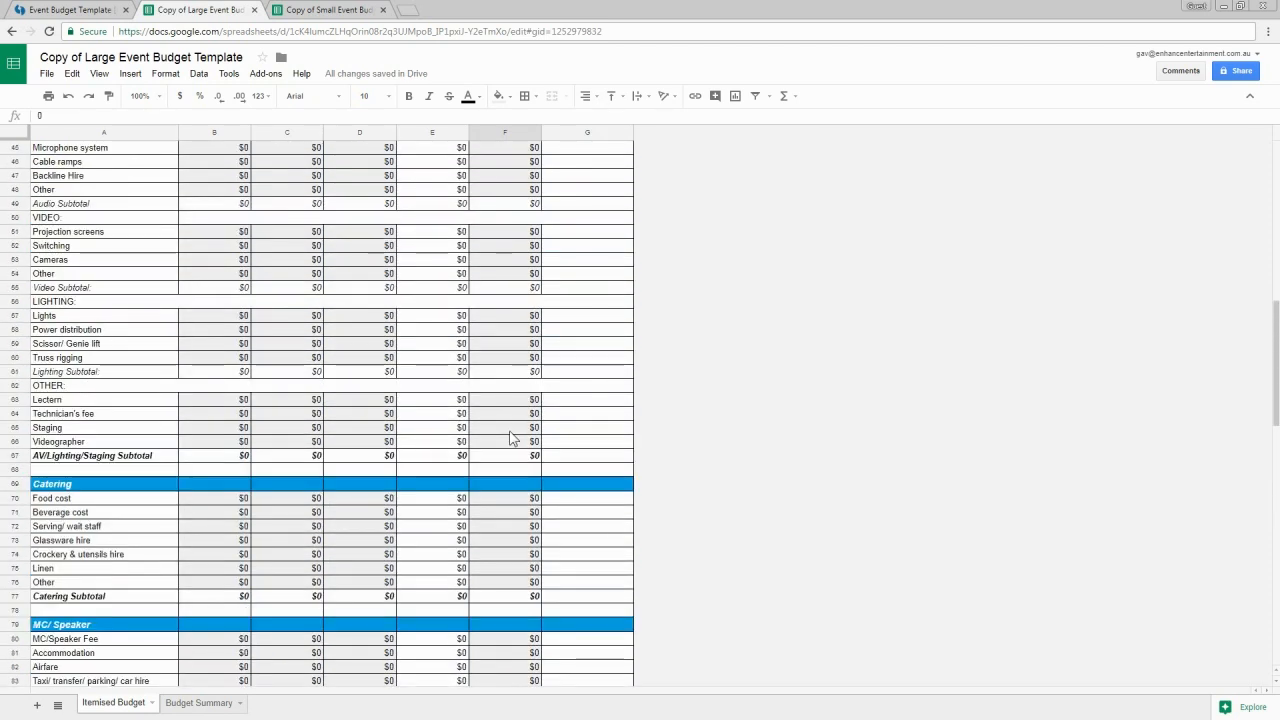
pyautogui.scroll(7, 510, 437)
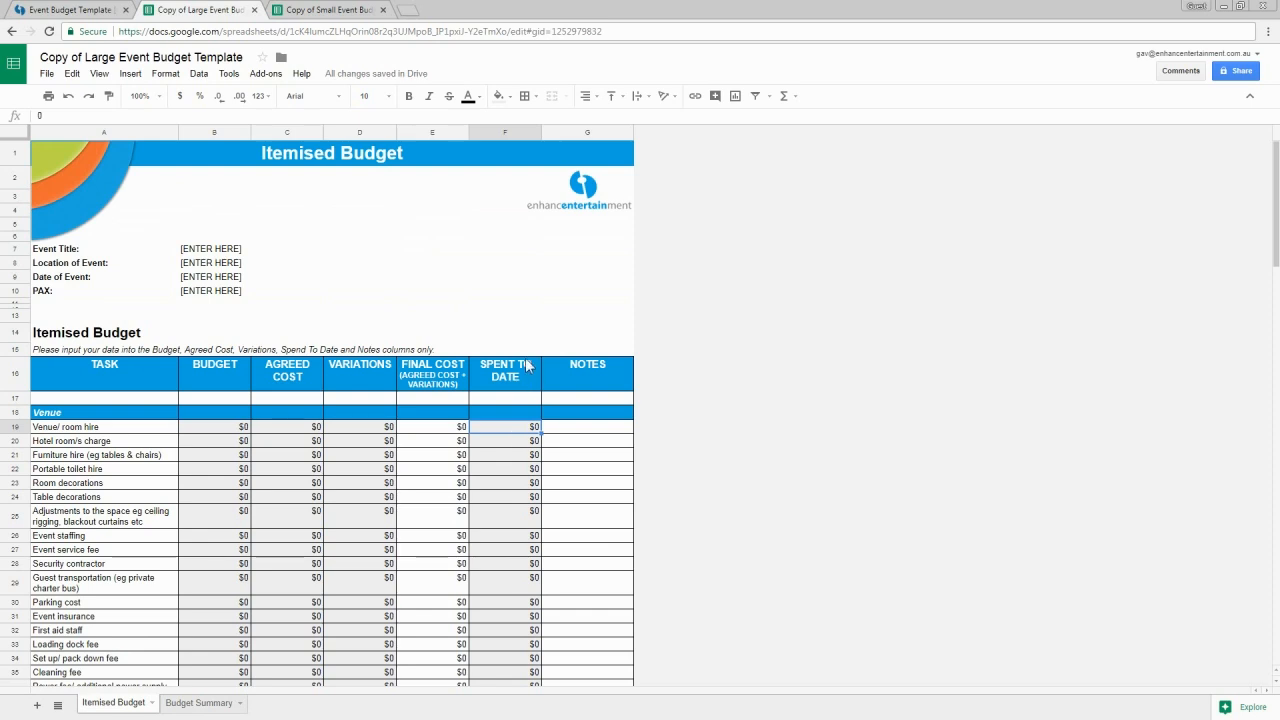
pyautogui.click(507, 134)
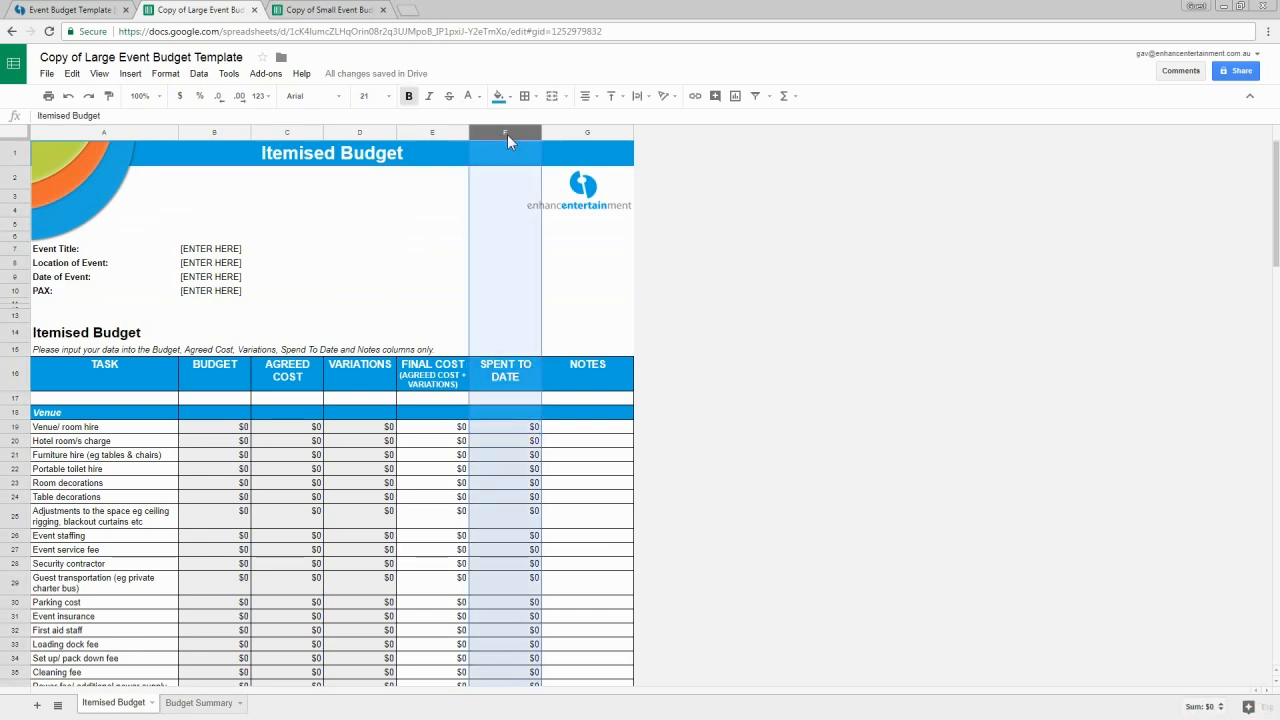
# Step: Hide column F (Spent To Date) in the Large template's Itemised Budget
pyautogui.rightClick(507, 134)
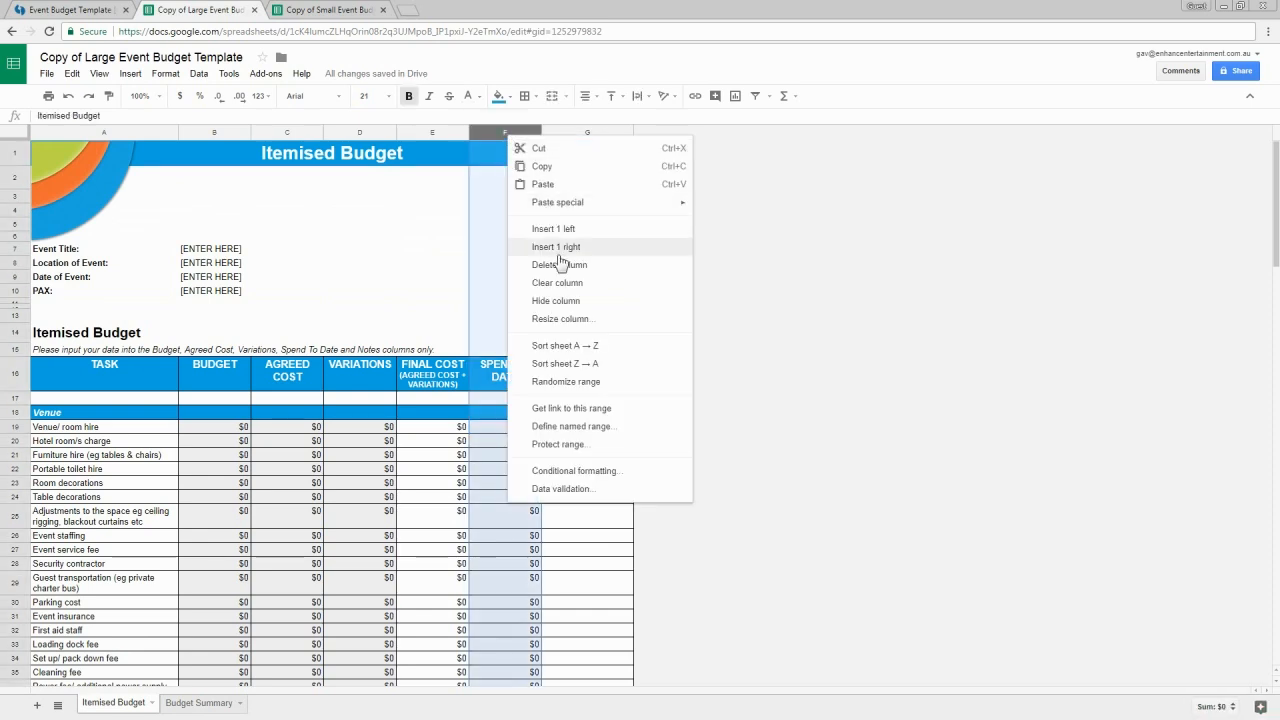
pyautogui.click(569, 301)
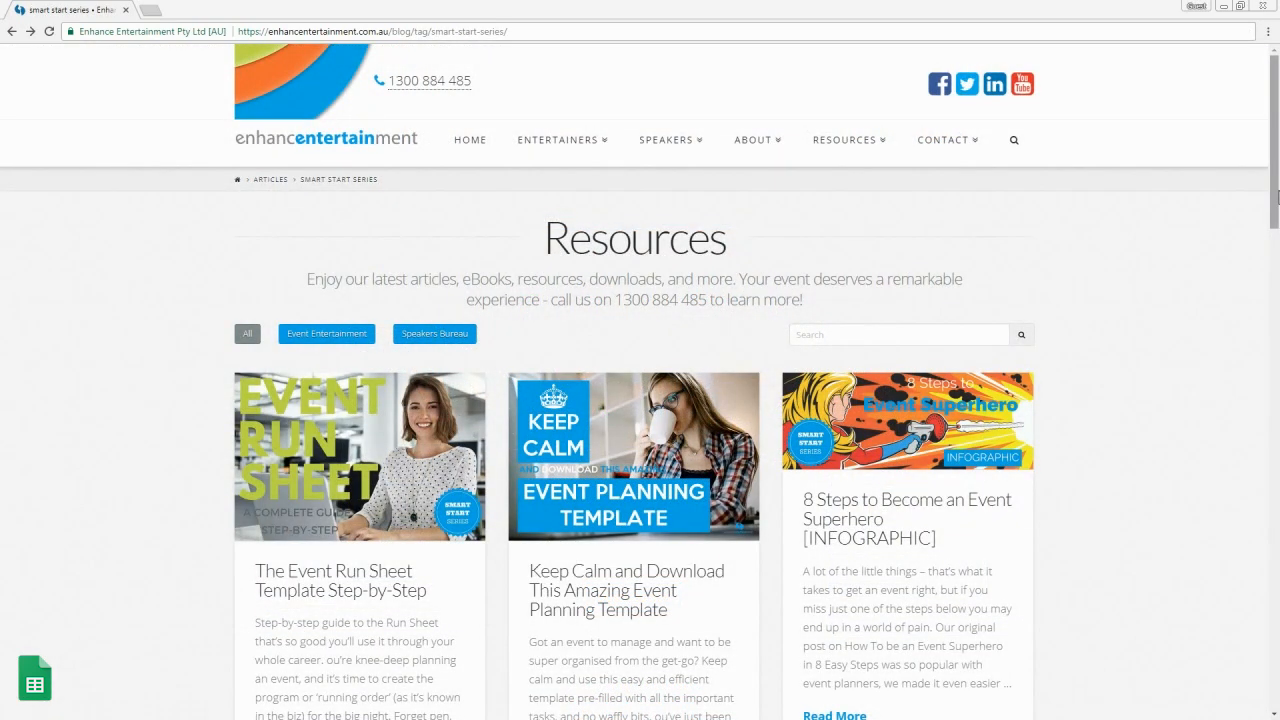
pyautogui.moveTo(1275, 194); pyautogui.dragTo(1277, 414)
pyautogui.scroll(-3, 1276, 355)
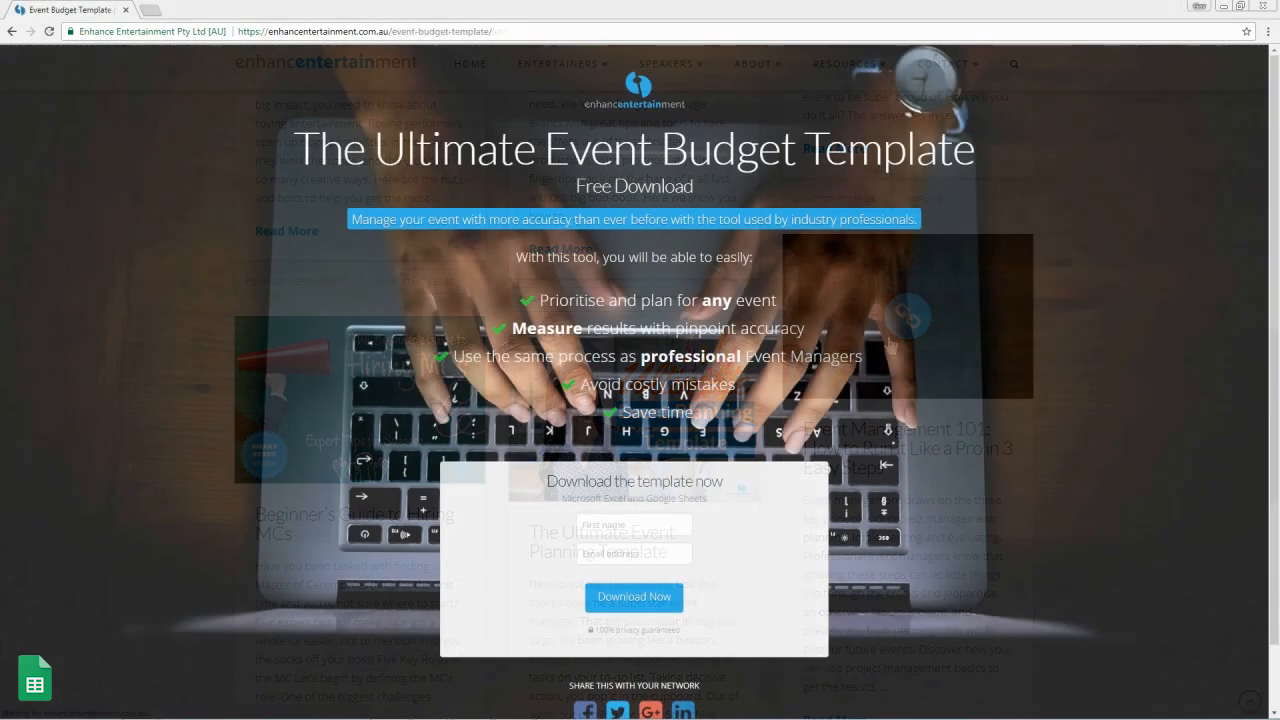